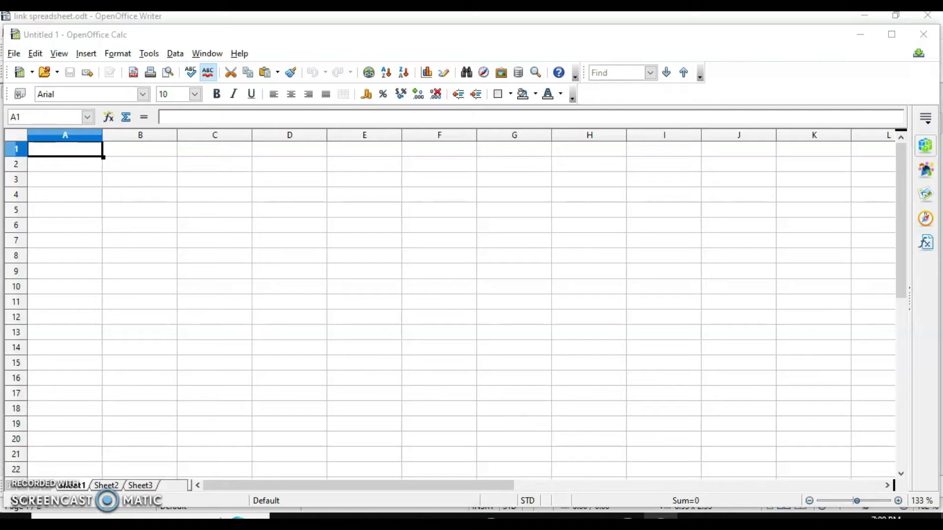
- Switch to Sheet2 and maximize the spreadsheet window
left_click_drag(339, 32, 344, 20)
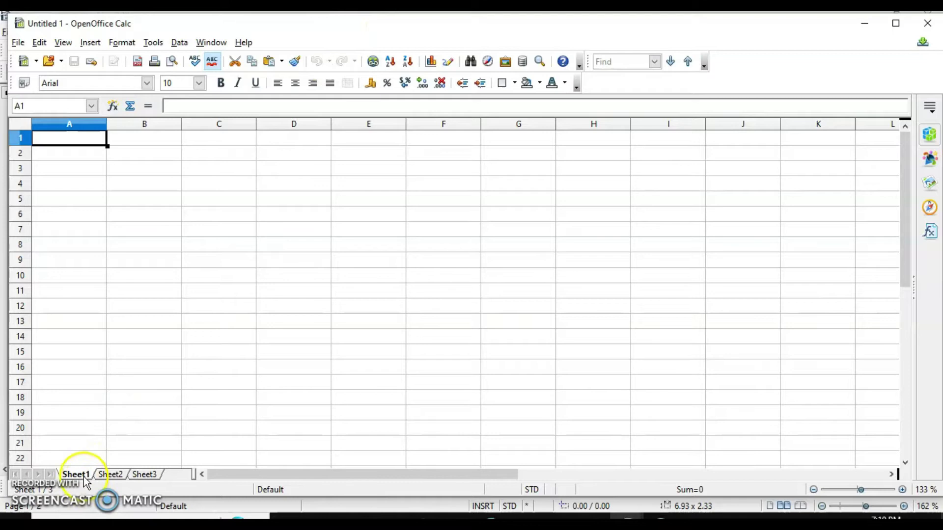
left_click(108, 474)
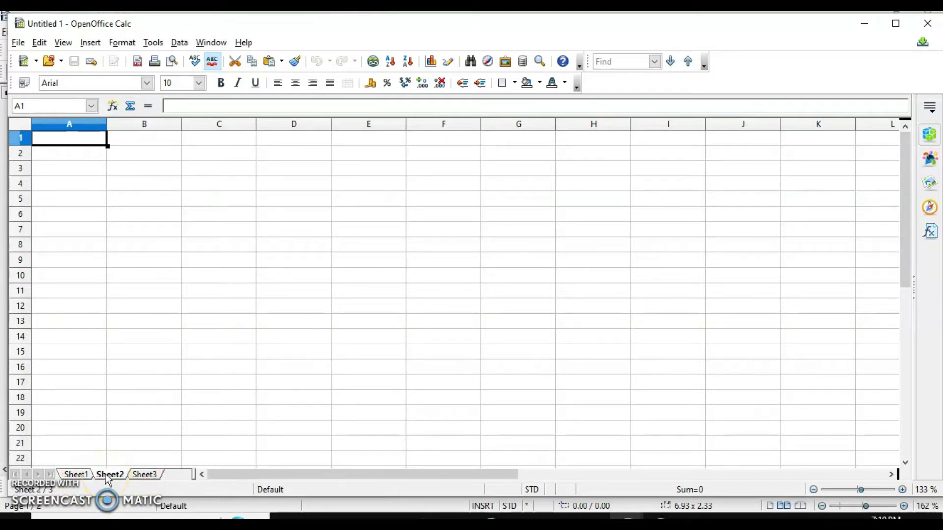
double_click(839, 18)
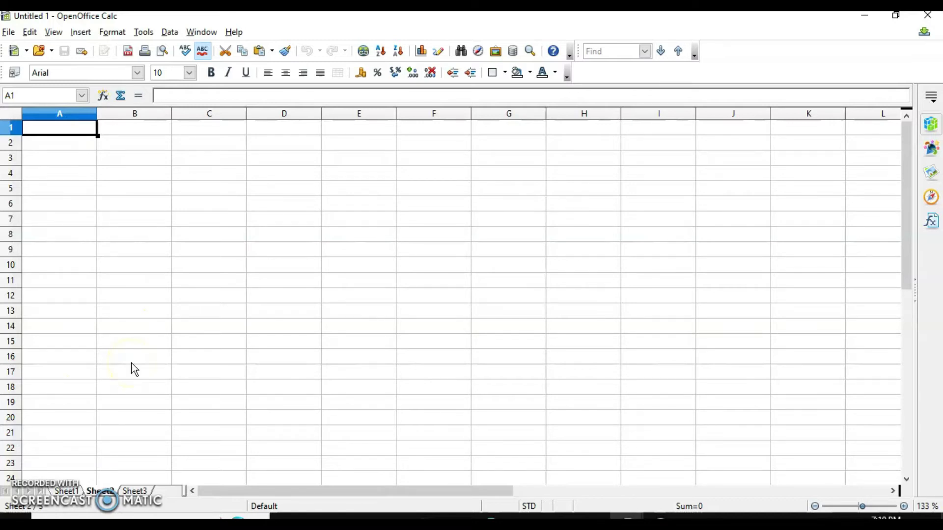
- Start inserting new sheets before Sheet2, trying a count of 3 and then setting the number of sheets back to 1
right_click(105, 491)
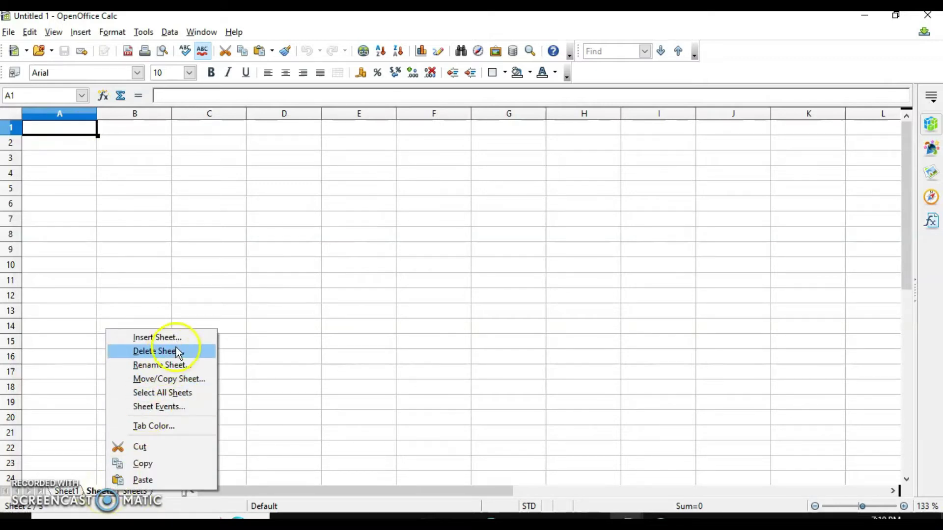
left_click(189, 338)
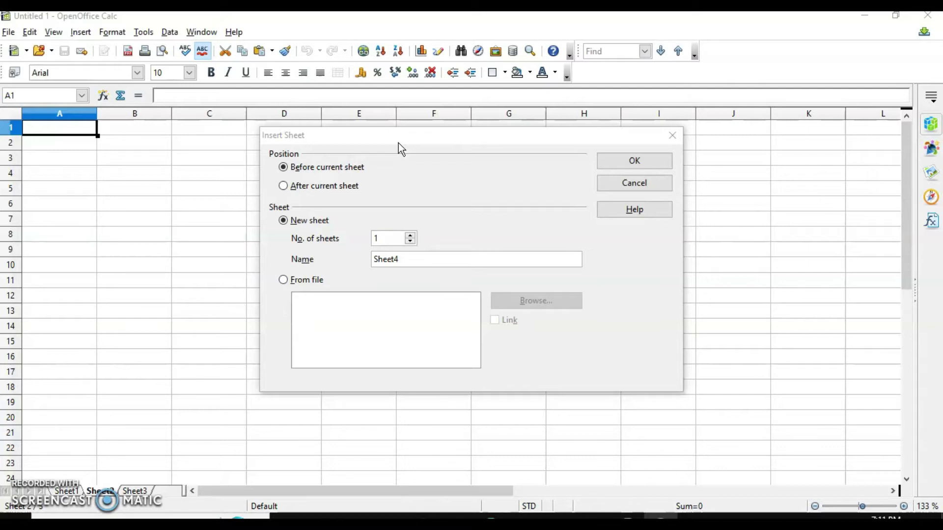
left_click(287, 222)
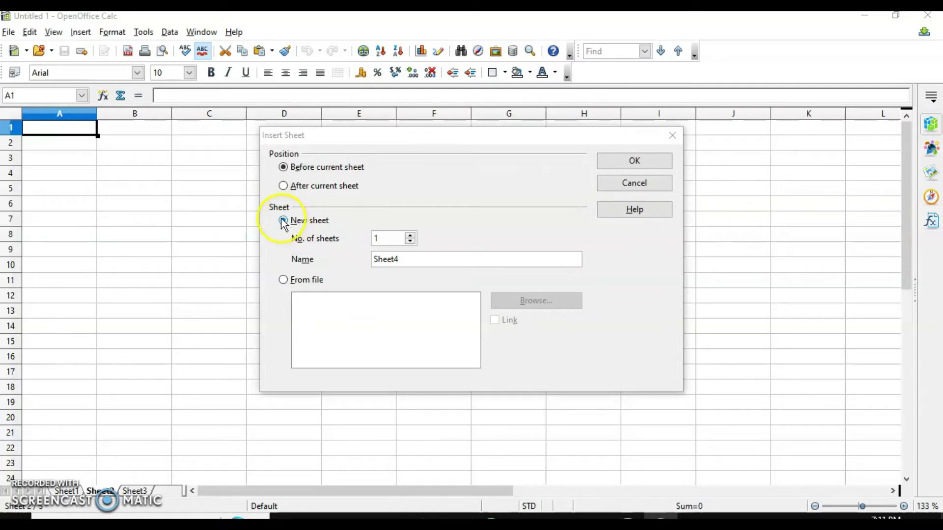
left_click(412, 240)
left_click(411, 236)
left_click(411, 236)
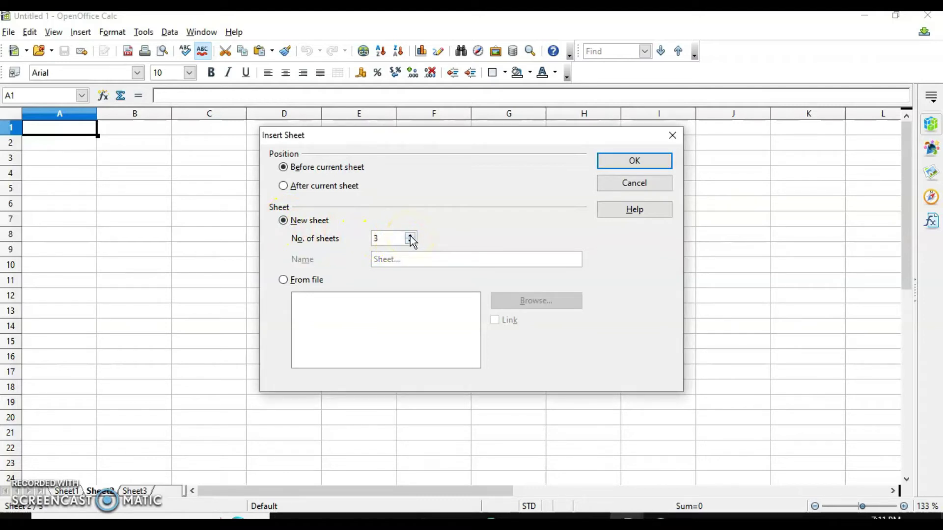
left_click(411, 236)
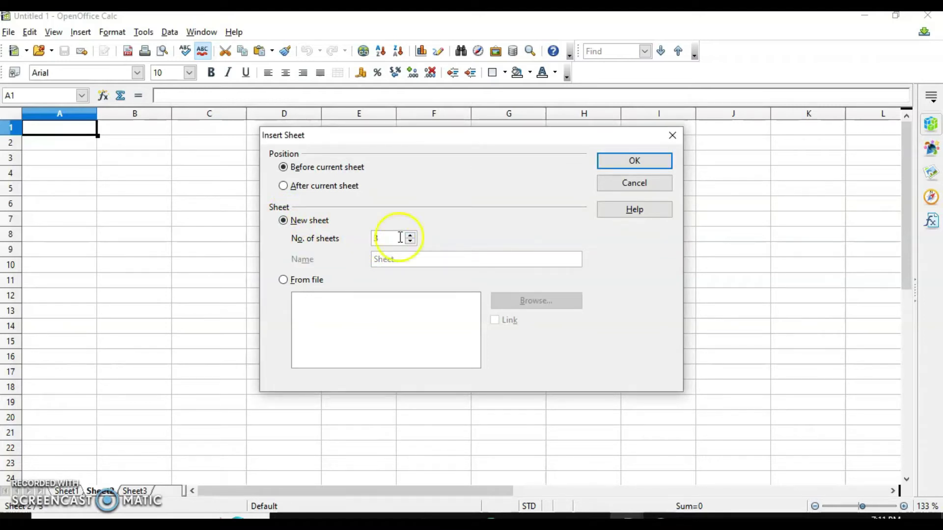
key("Down")
key("Down")
left_click(410, 241)
left_click(410, 241)
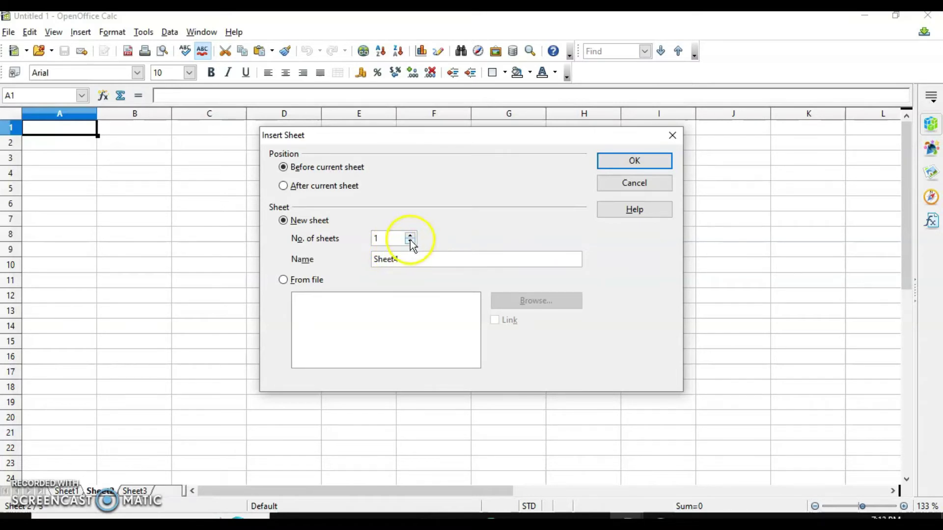
- Insert the single new sheet before Sheet2 under the name Link, then undo the insertion
key("Tab")
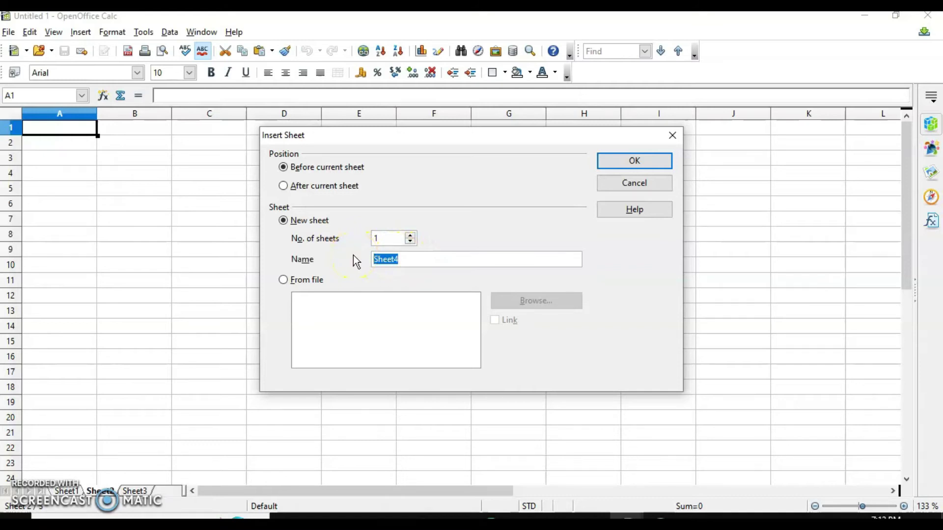
type("Link")
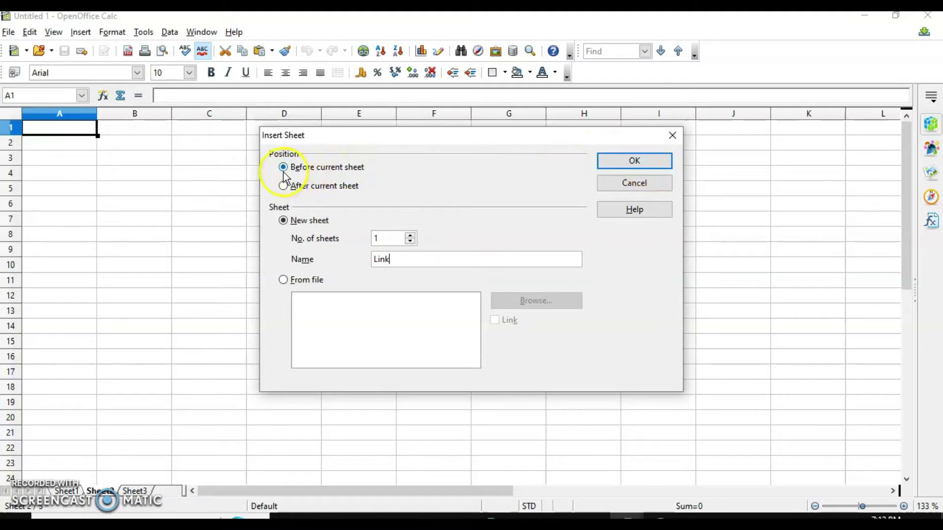
left_click(622, 162)
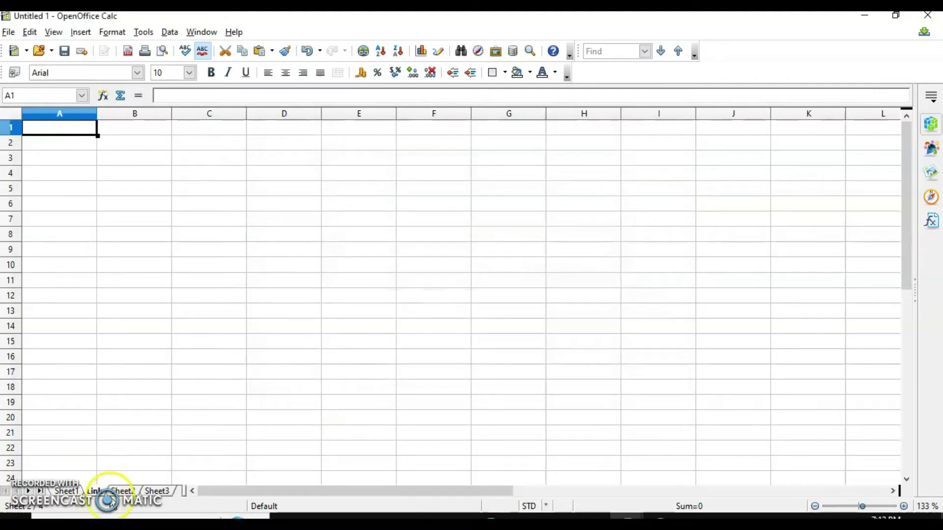
key("ctrl+z")
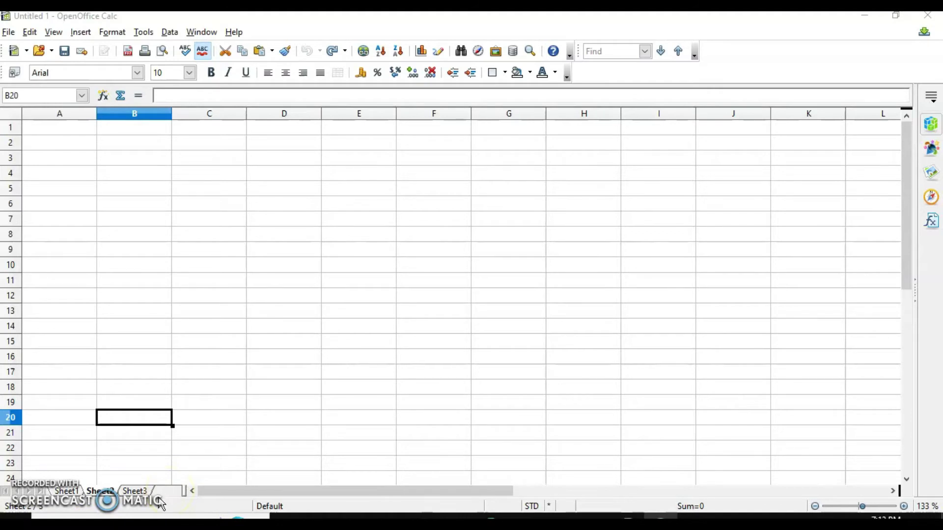
- Insert four new sheets before Sheet2, then undo the insertion
double_click(169, 498)
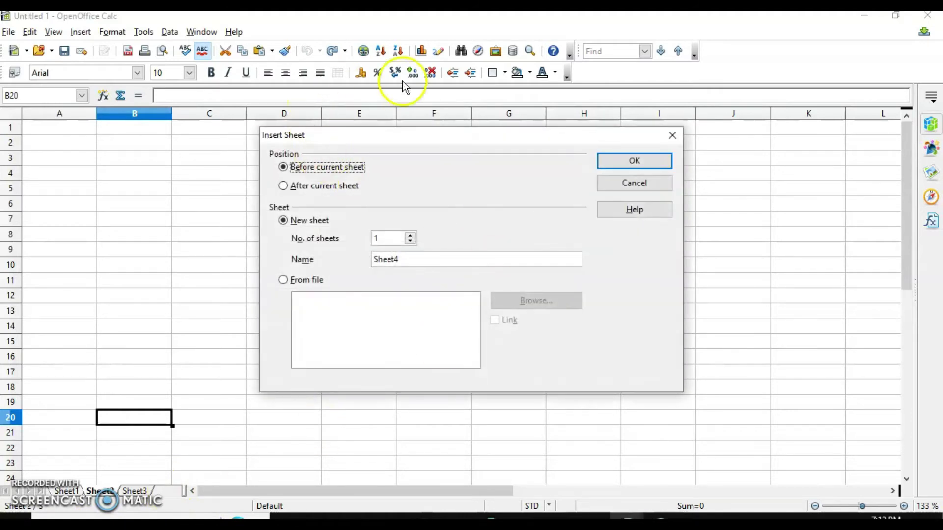
left_click(410, 236)
left_click(410, 236)
left_click(412, 237)
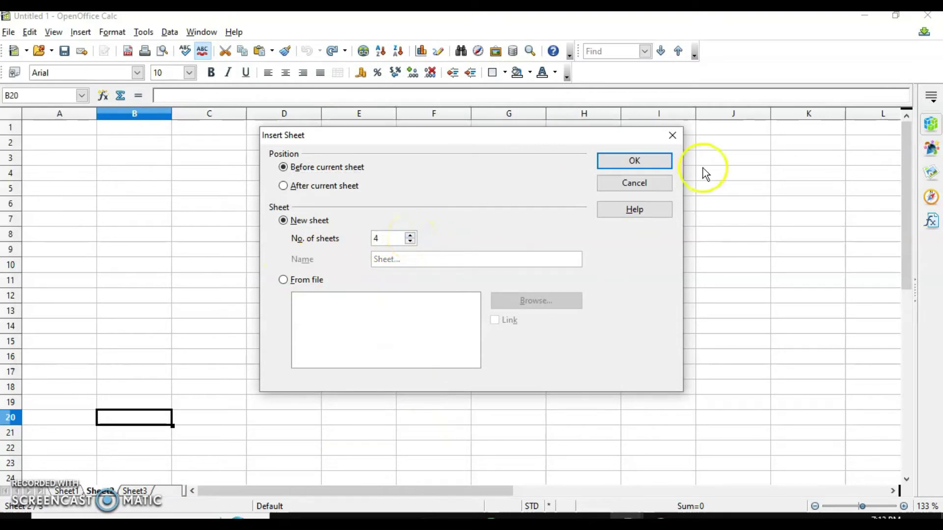
left_click(663, 160)
key("ctrl+z")
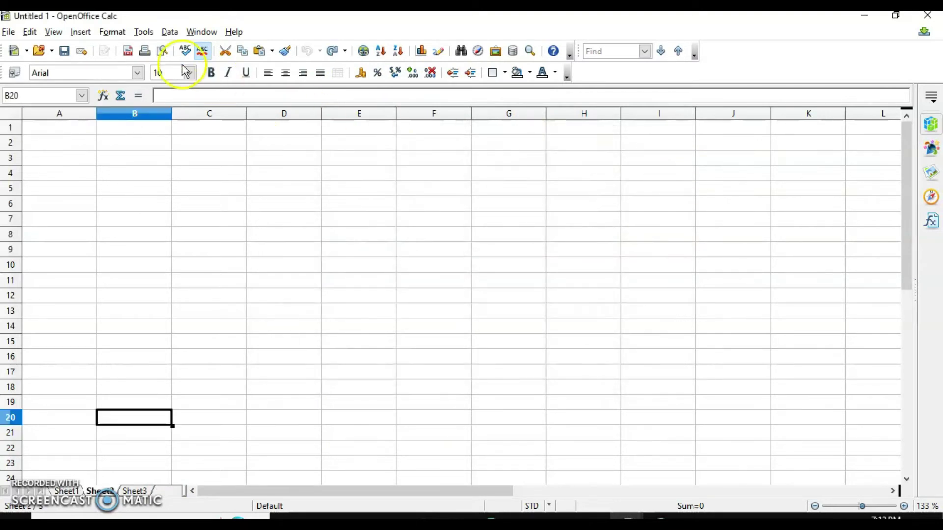
- Insert the 2019 sheet from the file dataconsoildation.ods before Sheet2, without linking it
left_click(80, 33)
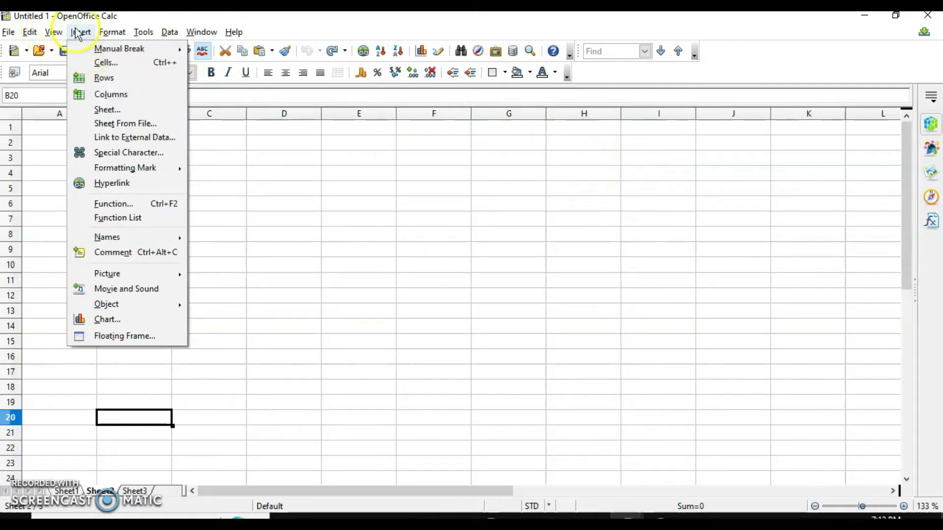
left_click(108, 110)
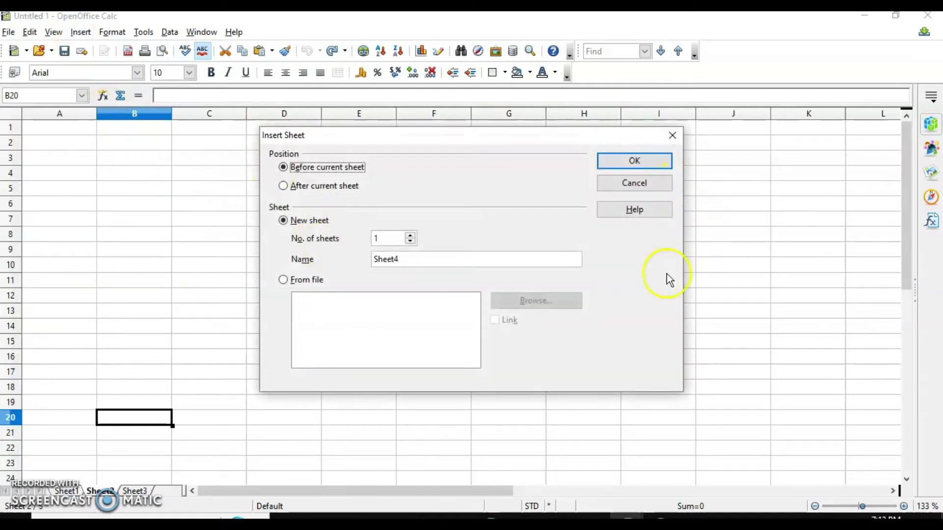
key("alt+f")
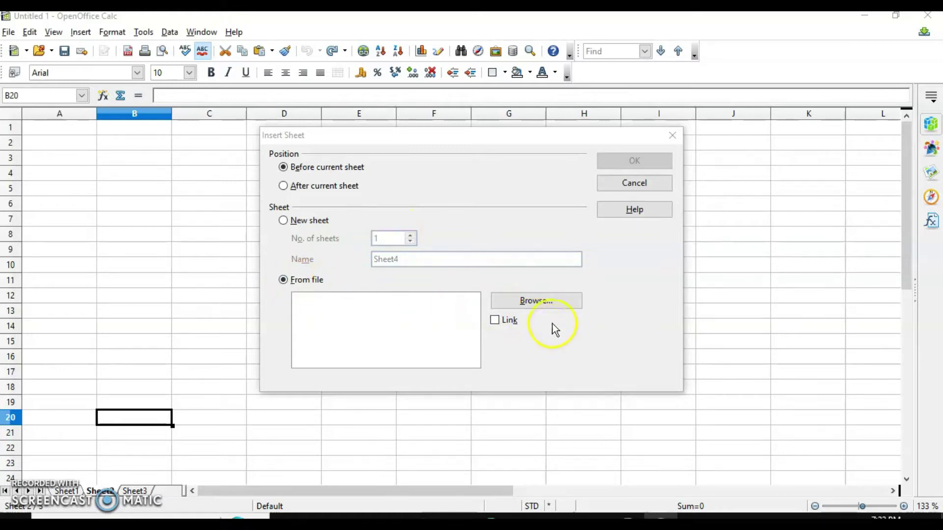
left_click(540, 304)
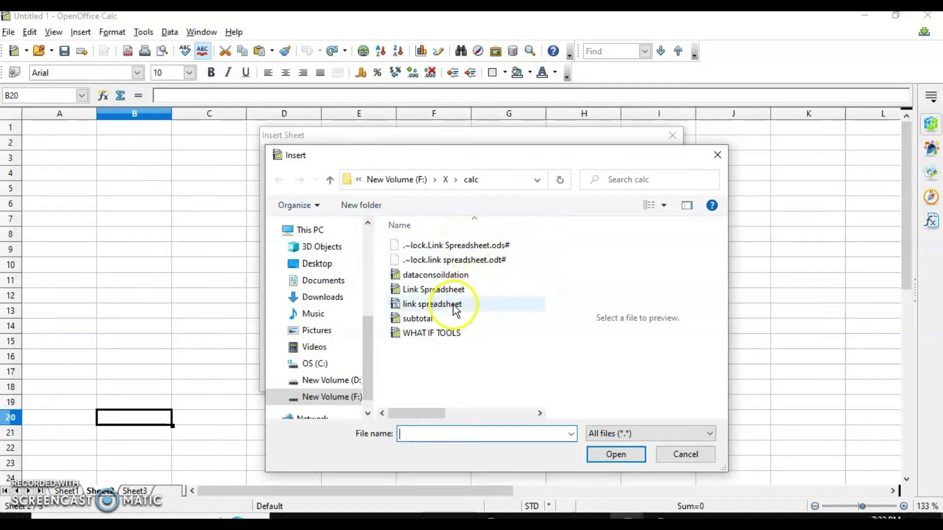
left_click(607, 453)
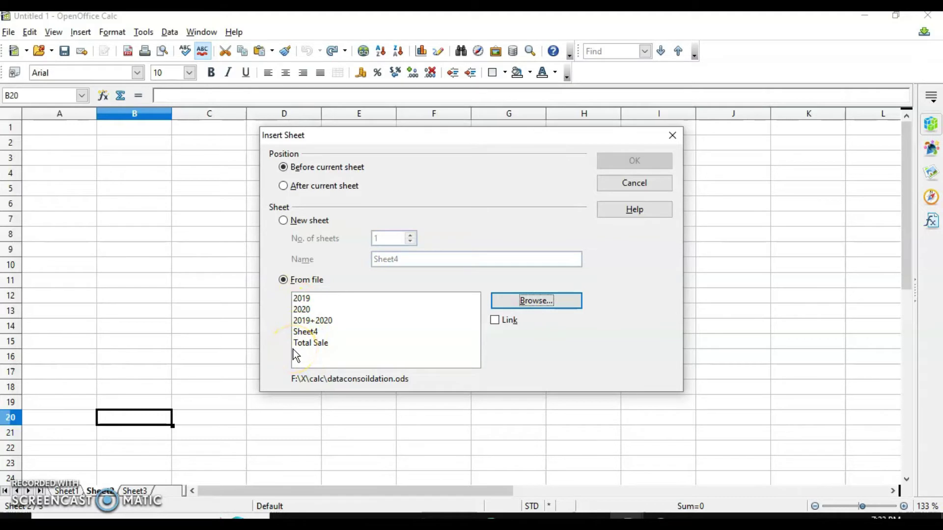
left_click(305, 299)
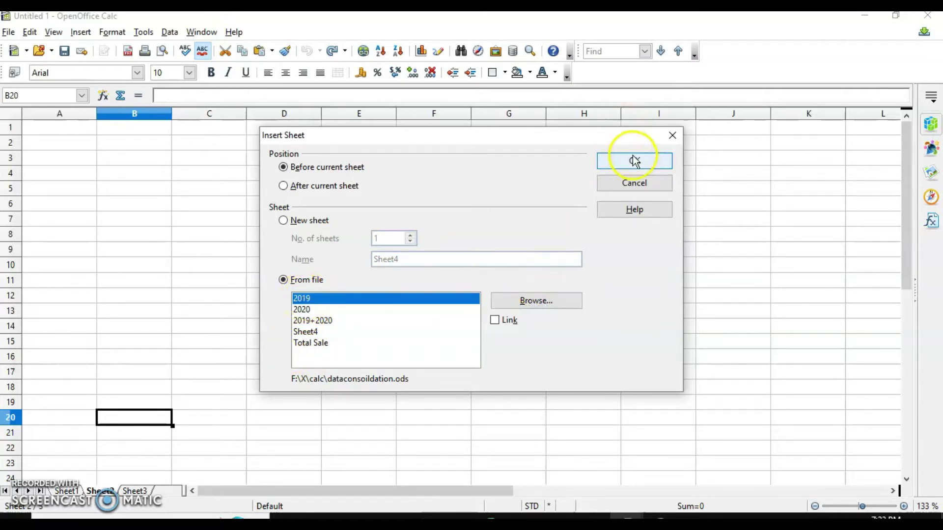
left_click(635, 160)
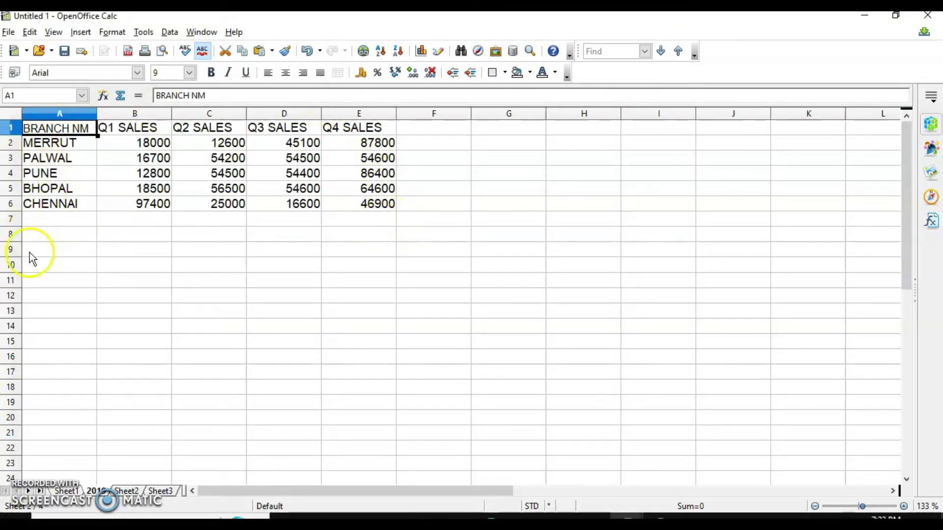
- Open the recent document dataconsoildation.ods, compare its 2019 sheet with the inserted copy, and close the file
left_click(8, 34)
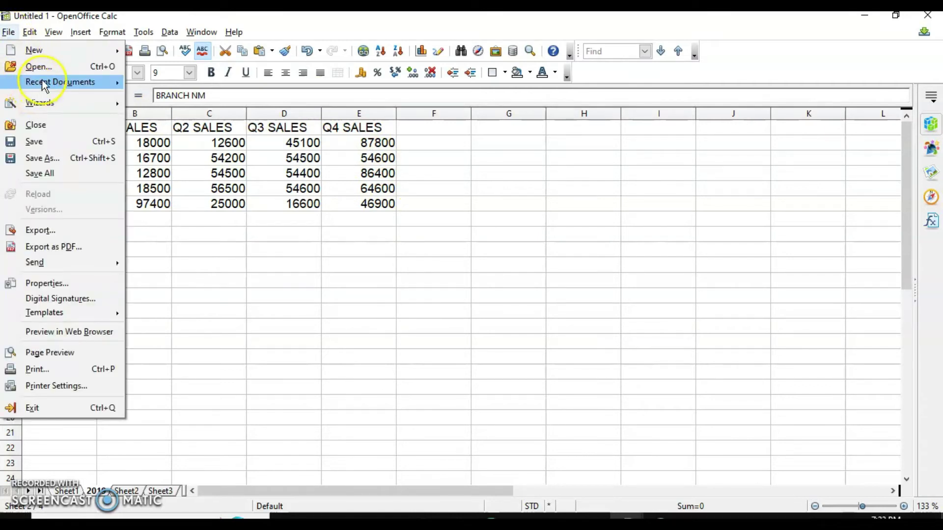
mouse_move(45, 84)
left_click(199, 107)
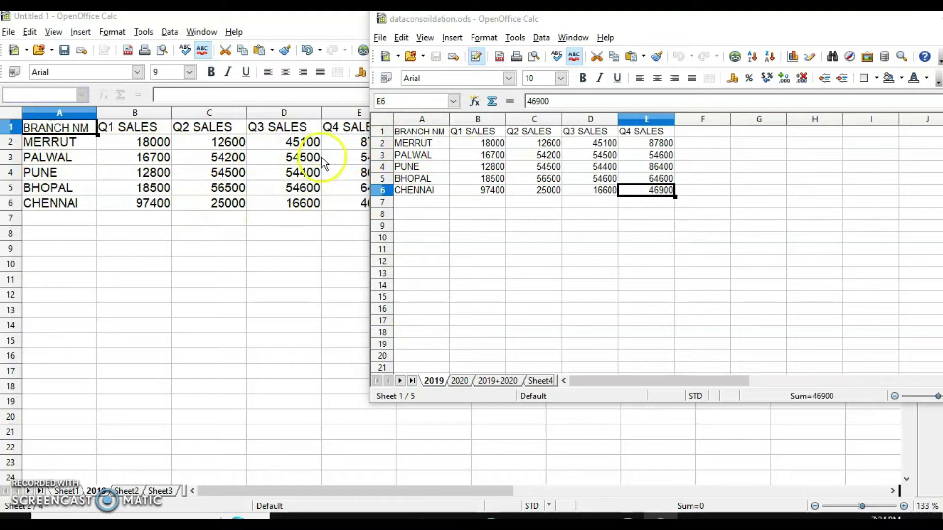
left_click_drag(840, 24, 677, 56)
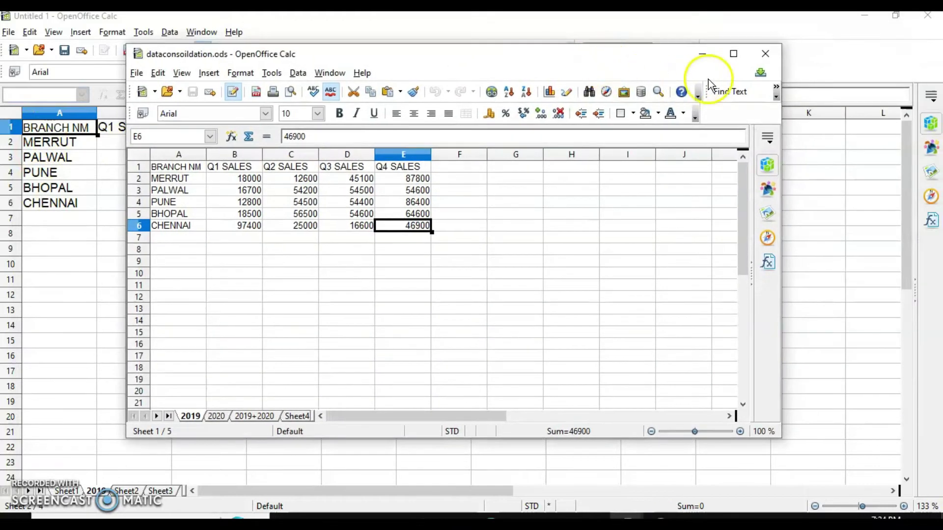
left_click(767, 59)
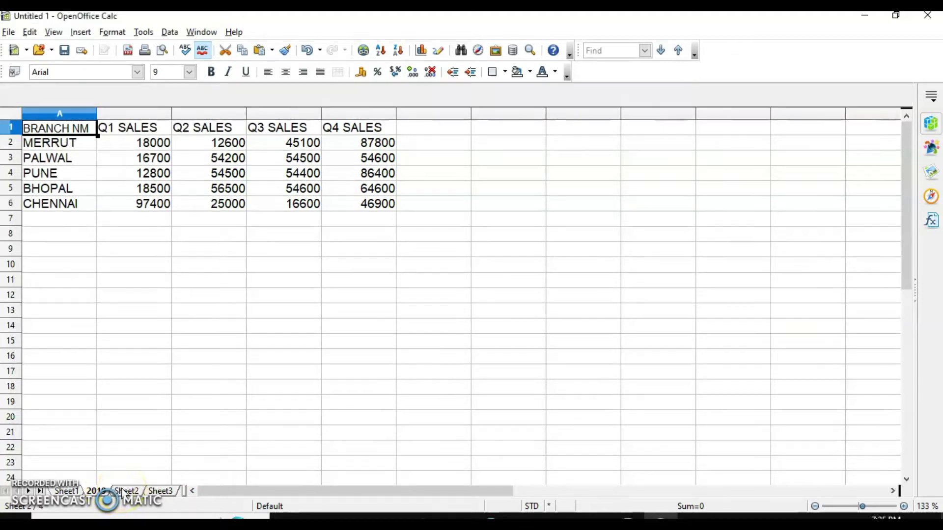
- Rename Sheet2 as Link Sheets
right_click(123, 491)
left_click(173, 362)
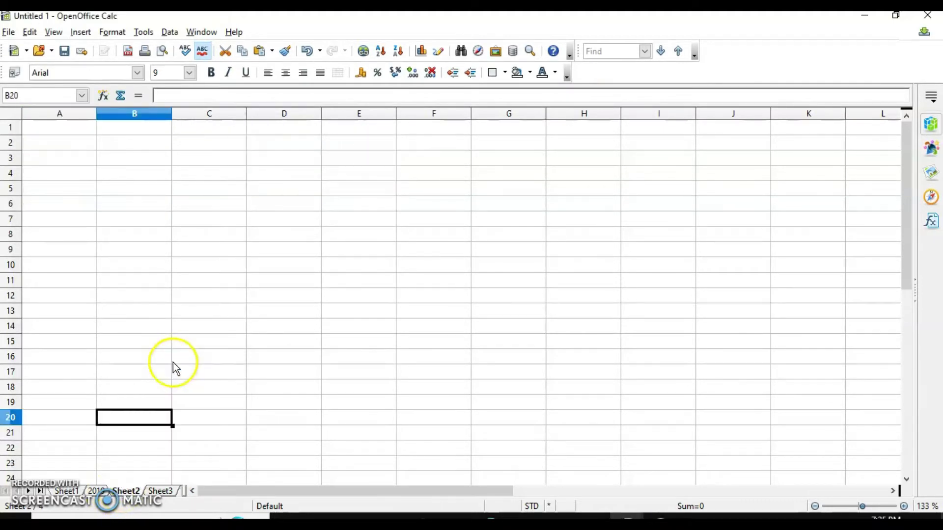
type("Link Sheets")
left_click(554, 245)
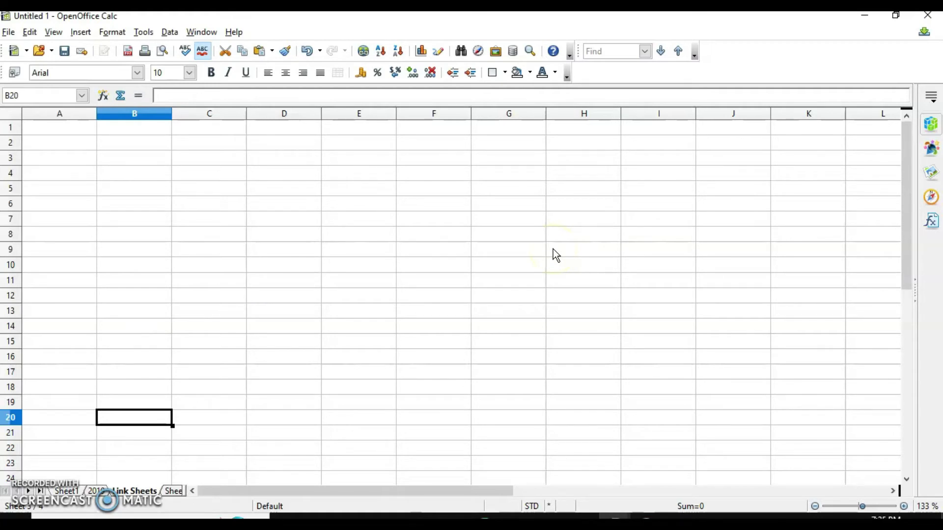
- Set the tab color of Sheet3 to orange and go back to the Link Sheets sheet
right_click(166, 491)
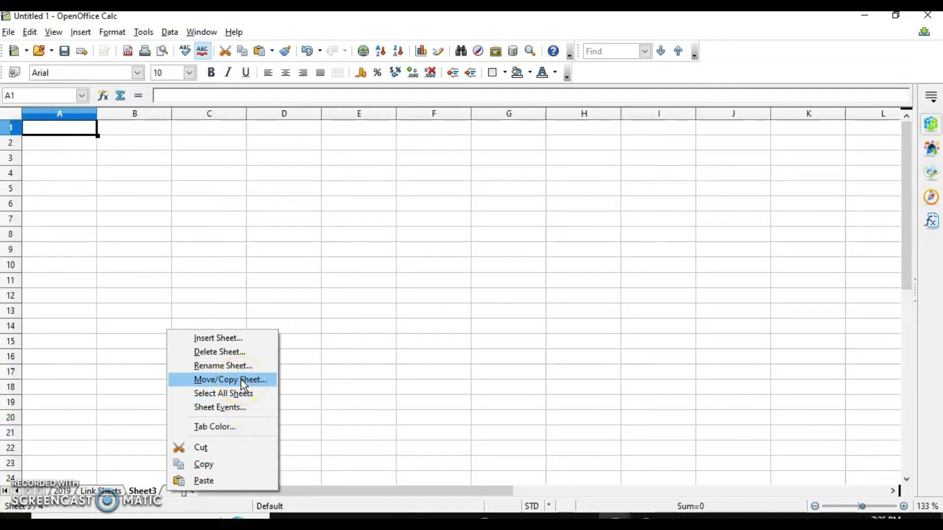
left_click(230, 424)
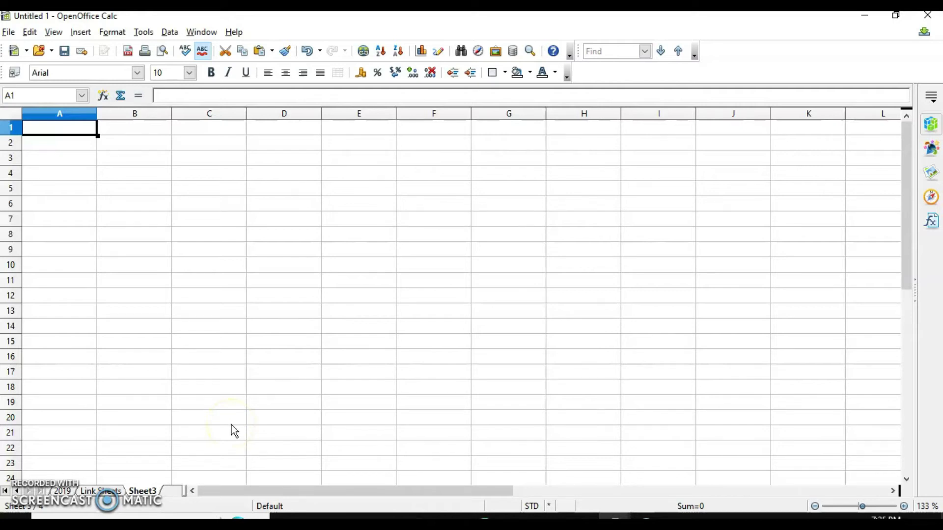
left_click(394, 198)
left_click(448, 362)
left_click(134, 418)
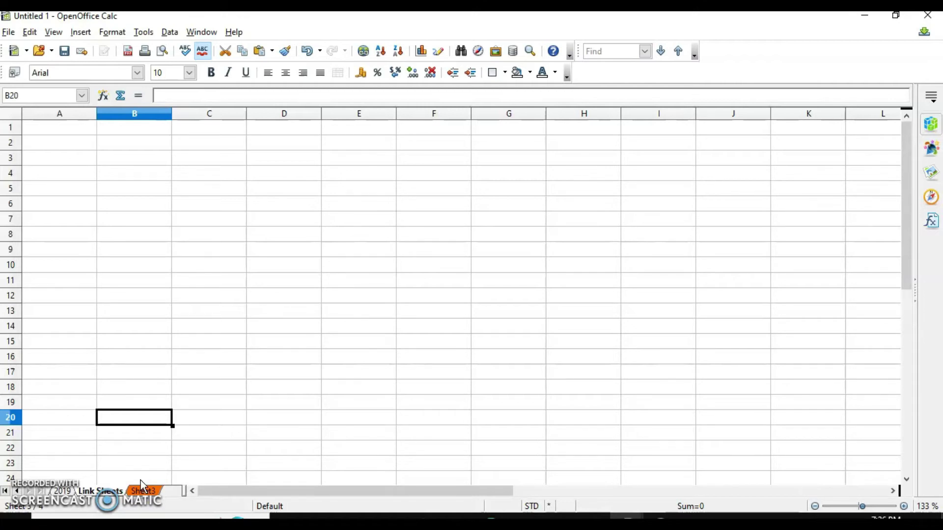
- Insert the Goal Seek Marks sheet from WHAT IF TOOLS.ods before the 2019 sheet as a linked sheet, and update all links
left_click(86, 50)
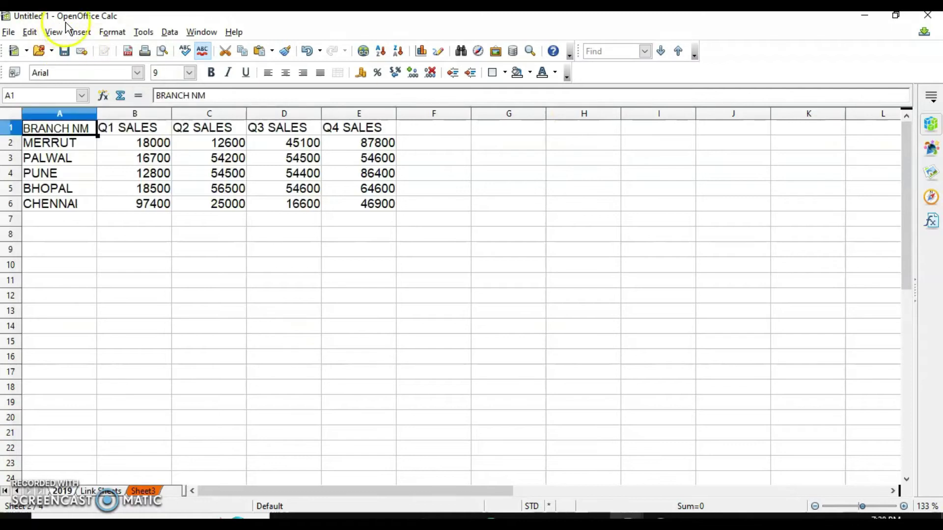
left_click(79, 32)
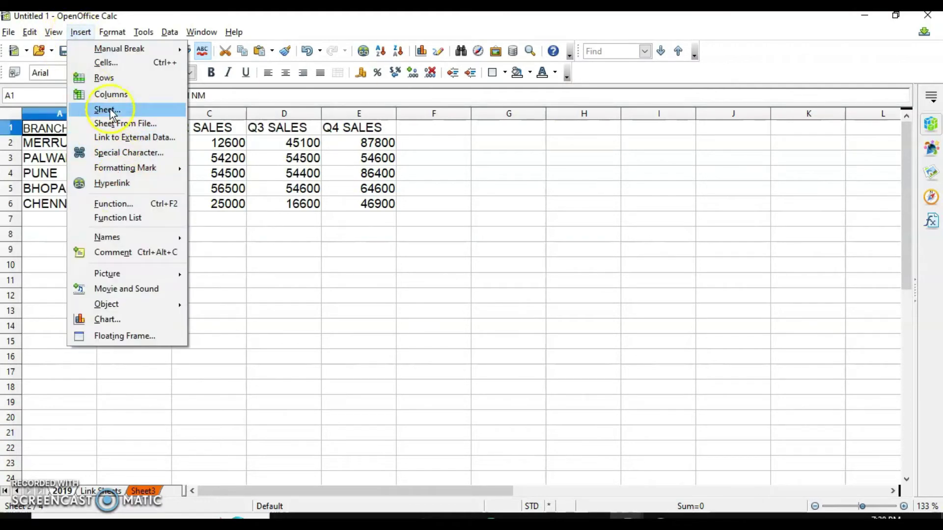
left_click(107, 110)
left_click(283, 280)
left_click(495, 320)
left_click(517, 304)
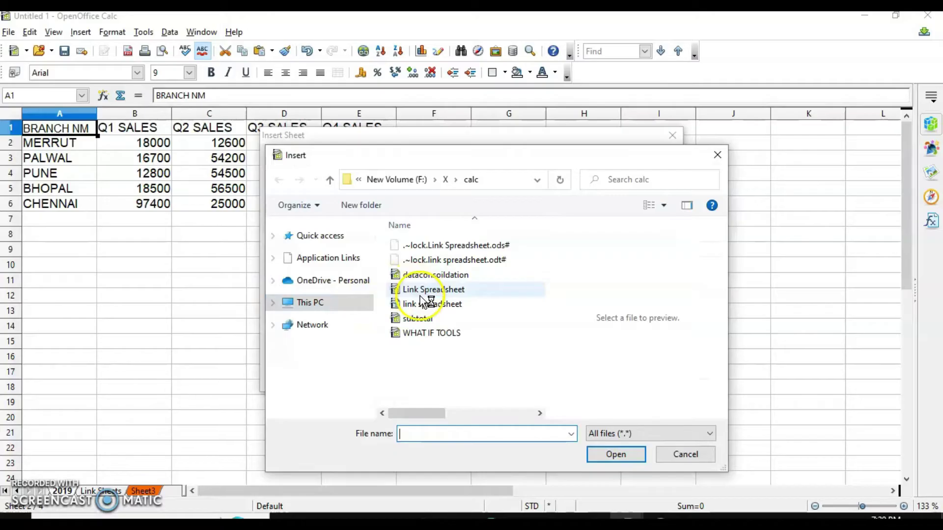
double_click(424, 334)
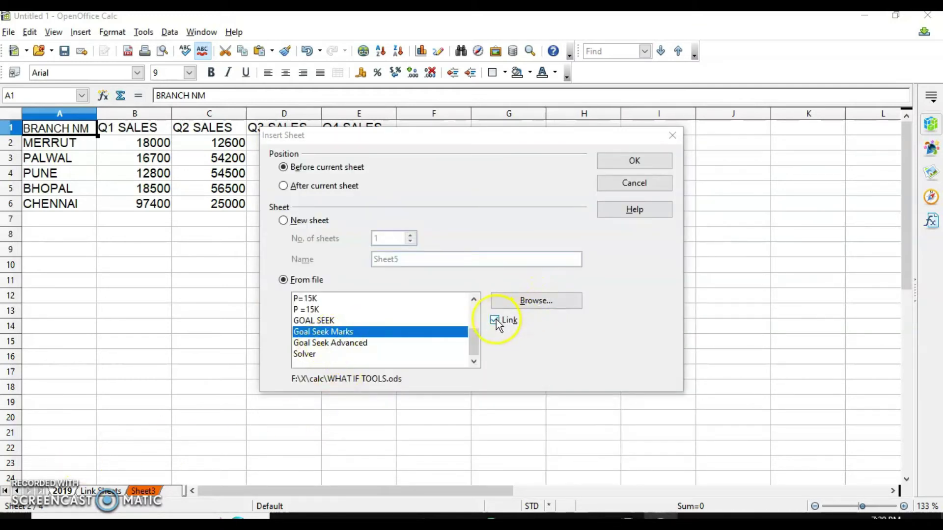
left_click(633, 166)
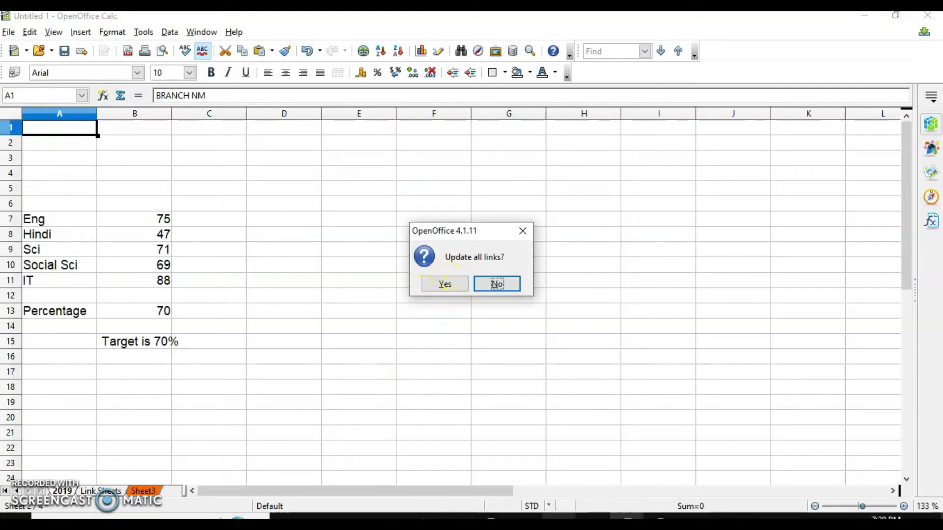
mouse_move(558, 517)
left_click(459, 289)
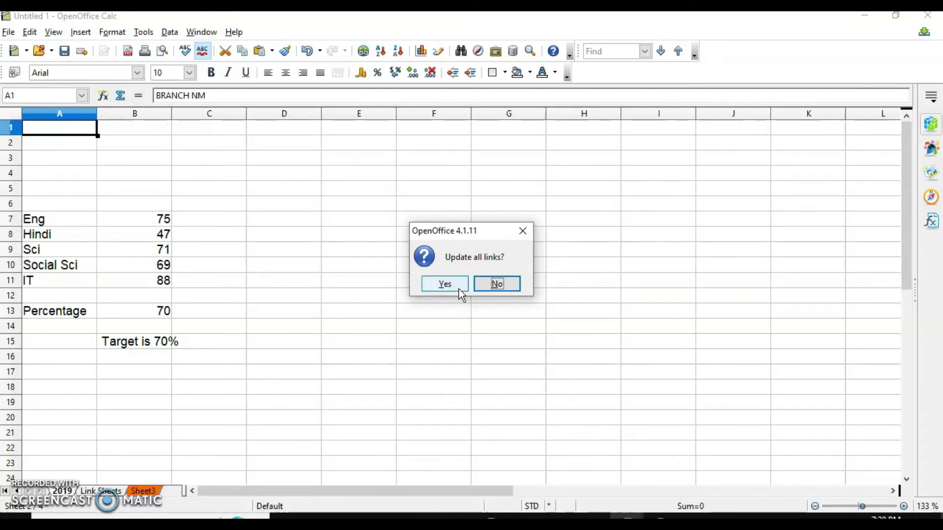
left_click(459, 289)
- Switch to Sheet1 and check where the Goal Seek Marks sheet sits among the workbook's sheets
left_click(109, 493)
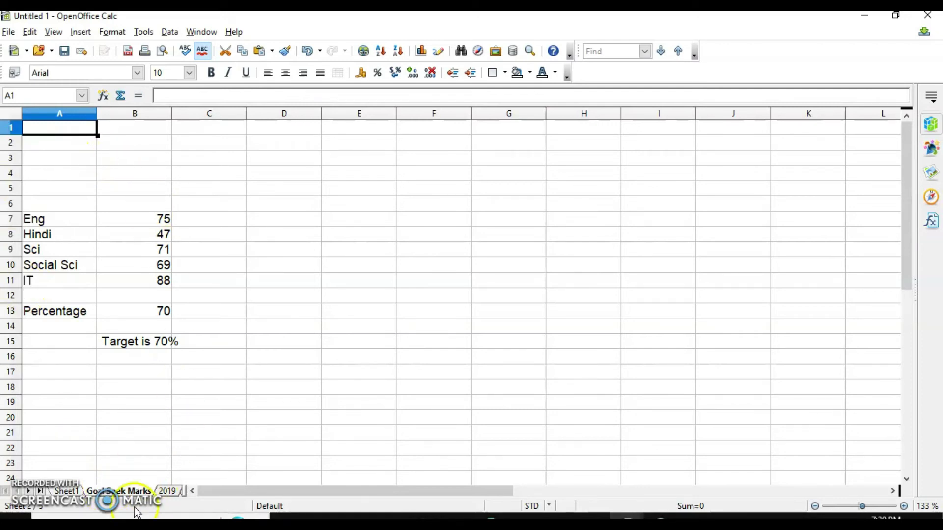
left_click(68, 491)
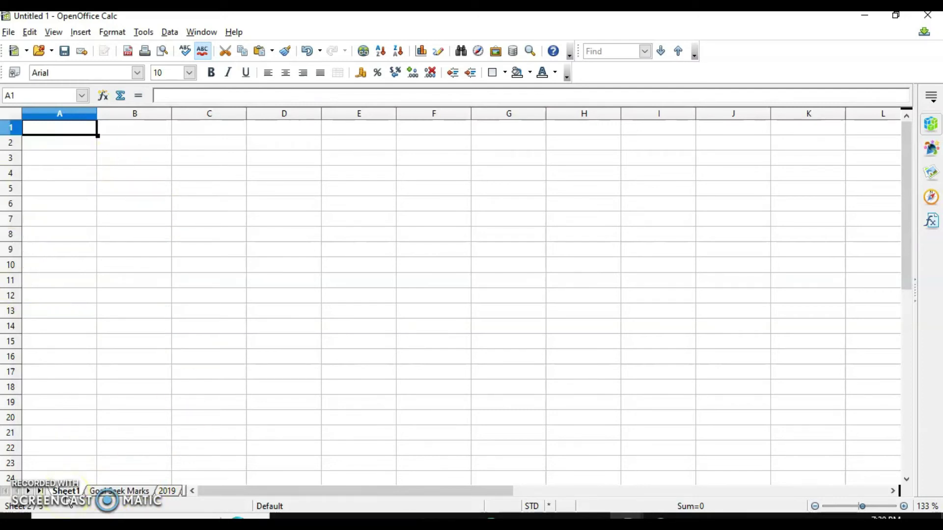
left_click(39, 491)
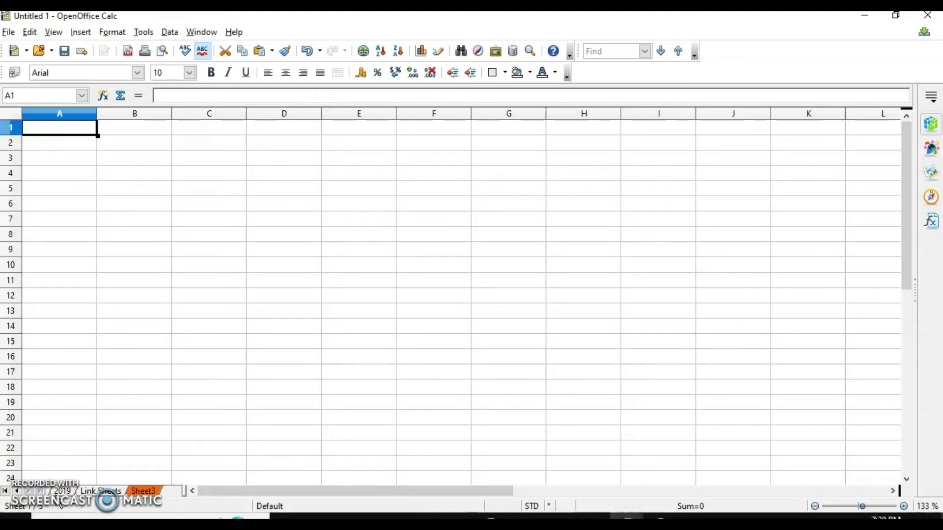
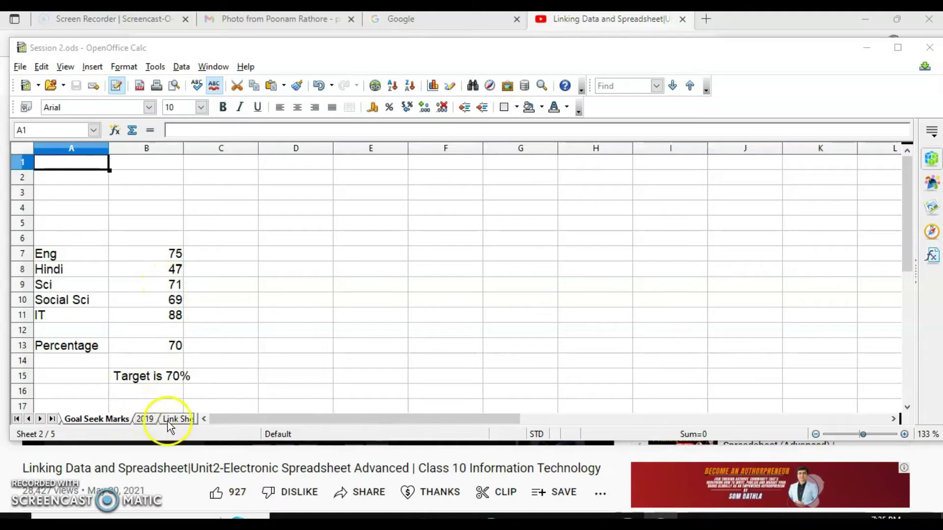
- Close and reopen Session 2.ods with its links updated, and check the Sci mark on the Goal Seek Marks sheet
left_click(148, 420)
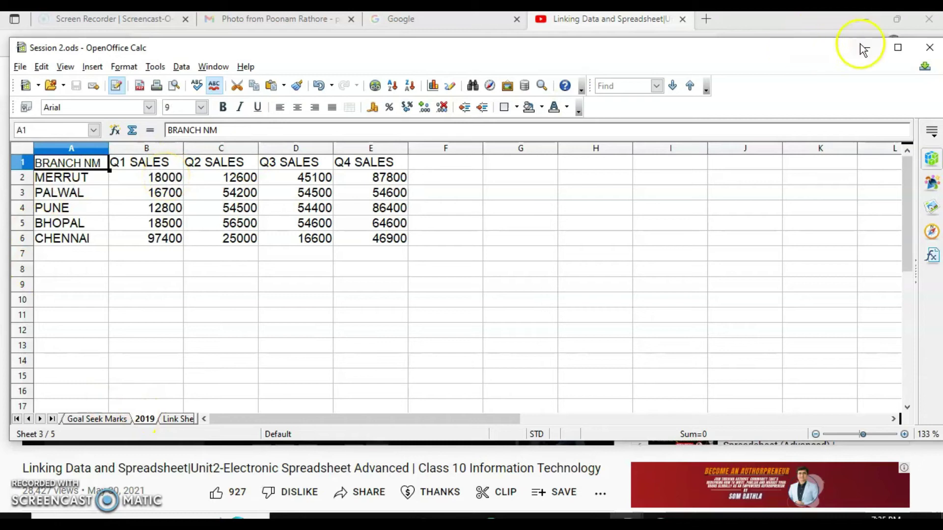
left_click(929, 47)
left_click(14, 38)
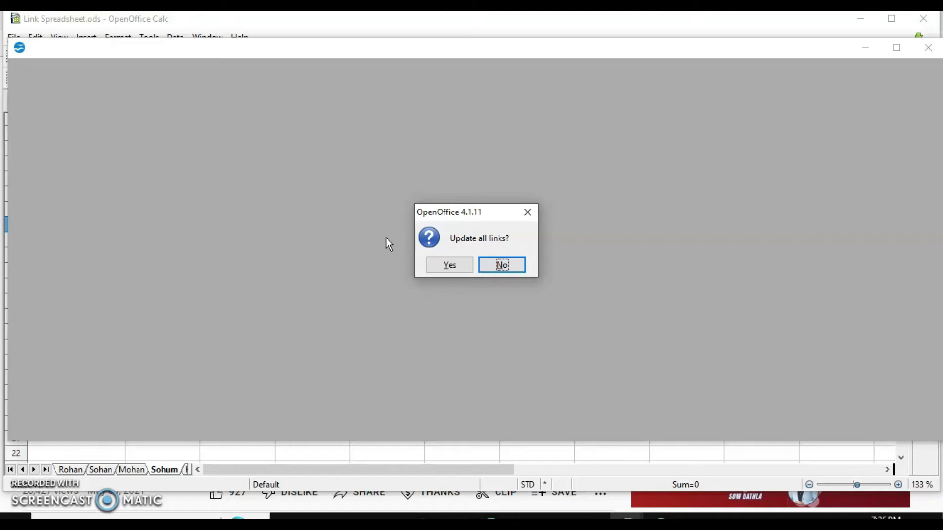
left_click(449, 268)
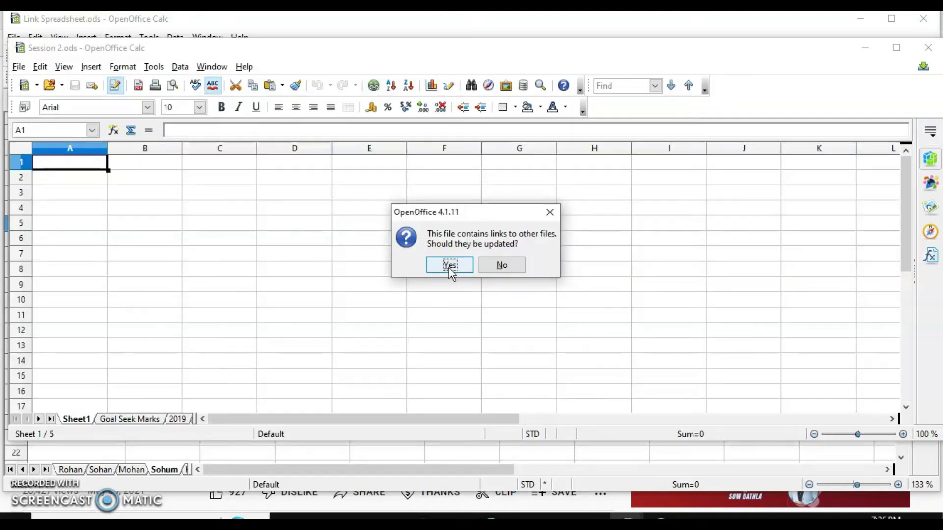
left_click(450, 266)
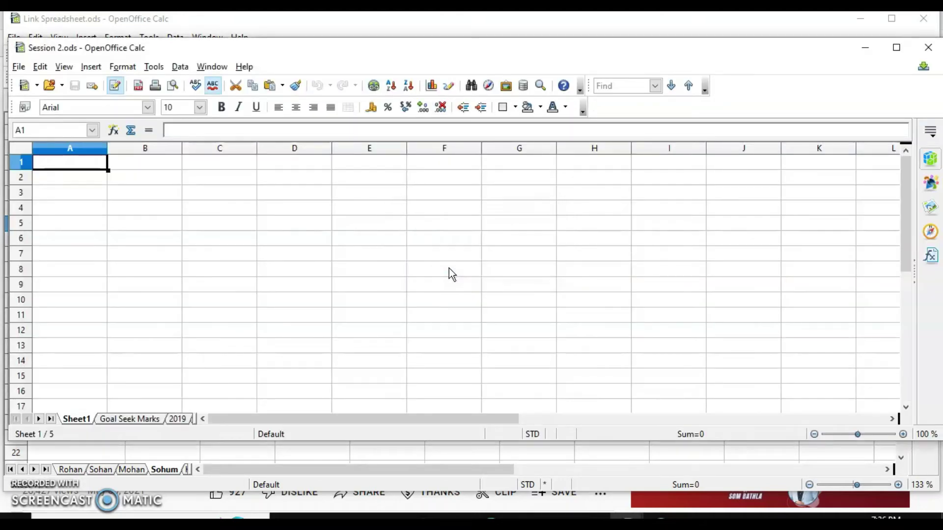
left_click(114, 421)
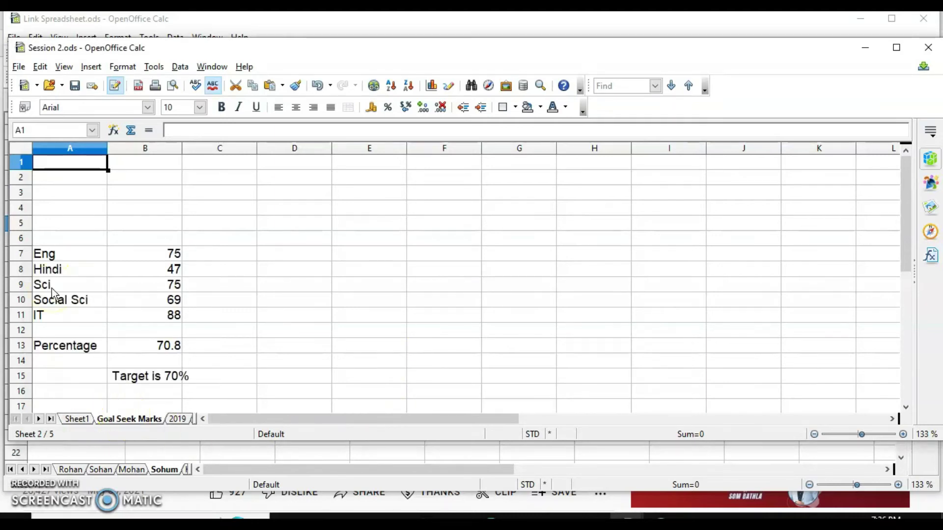
left_click(169, 284)
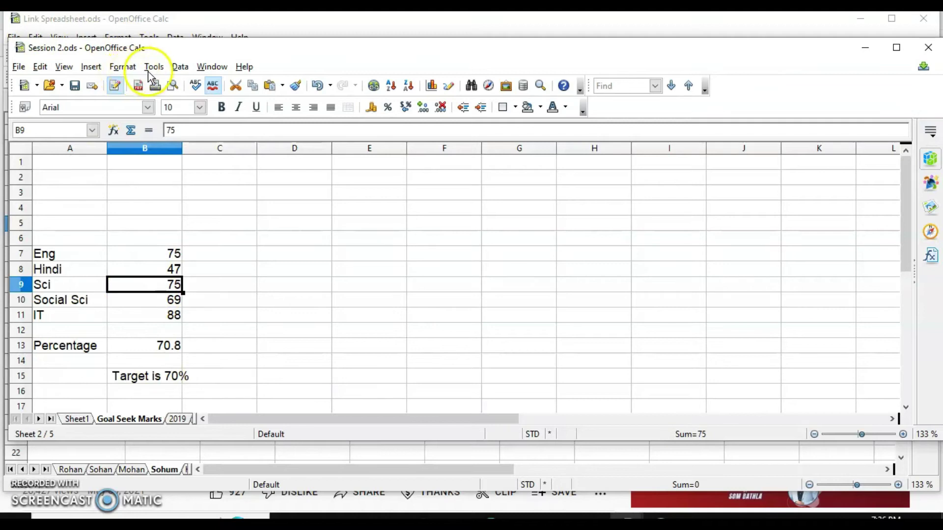
left_click(91, 66)
left_click(118, 142)
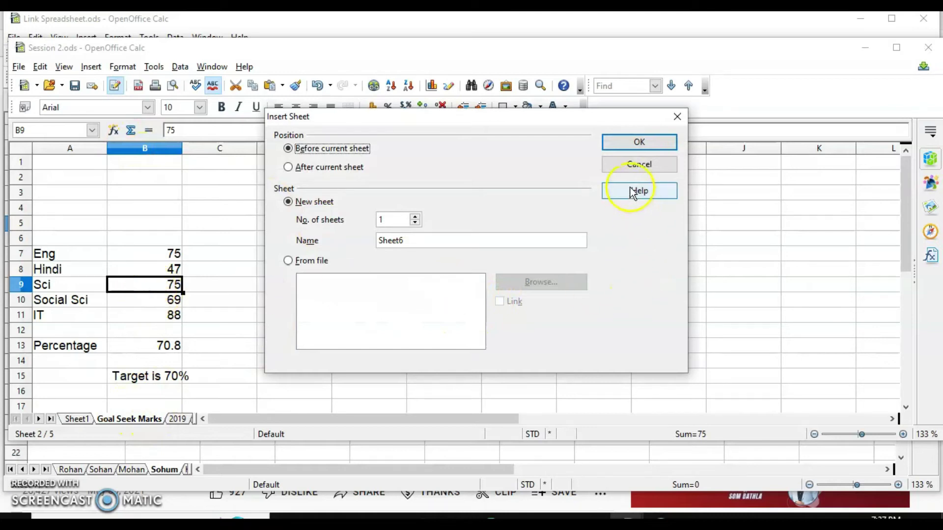
left_click(646, 167)
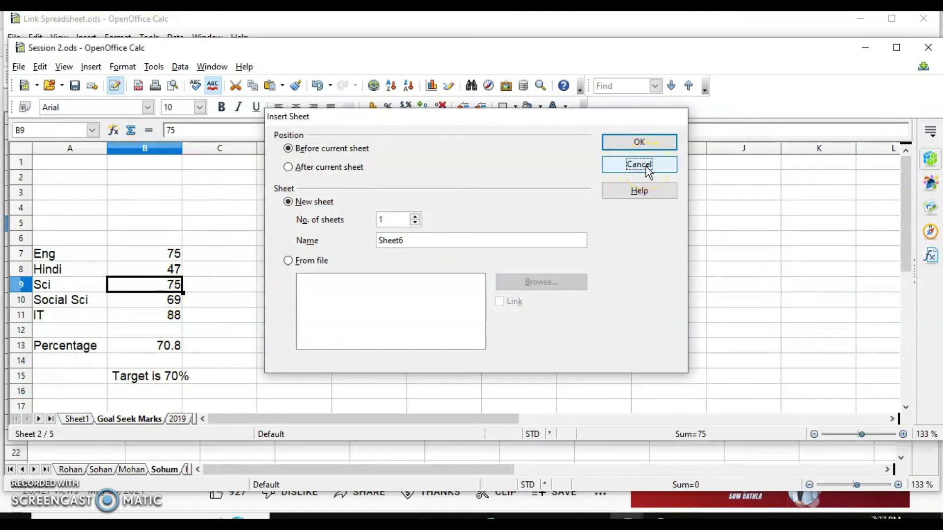
- Look through the individual student mark sheets in Link Spreadsheet.ods and examine how the Result sheet brings them together
left_click(180, 419)
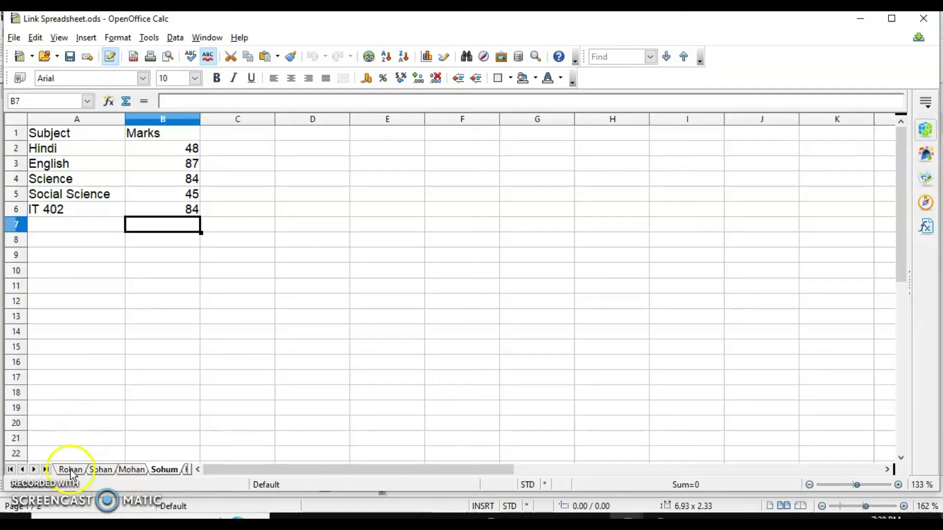
left_click(101, 470)
left_click(130, 470)
left_click(166, 470)
left_click(167, 469)
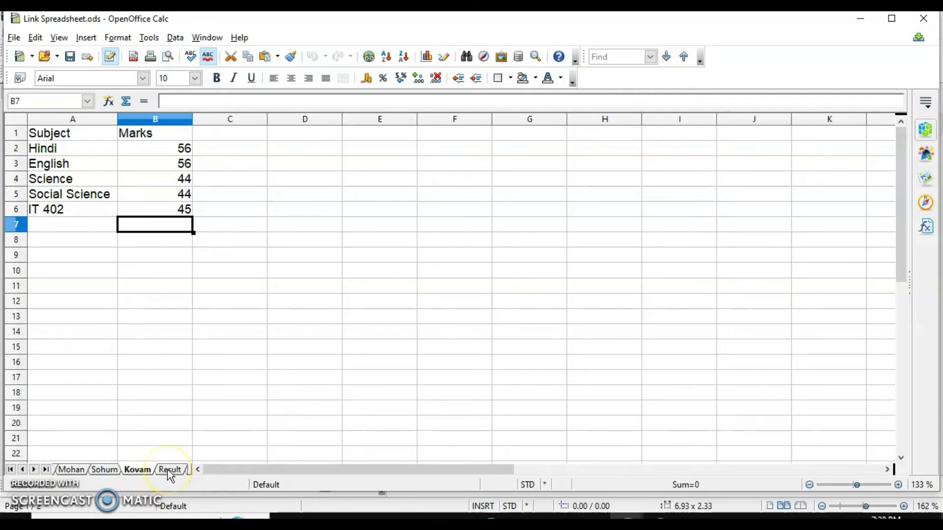
left_click(167, 470)
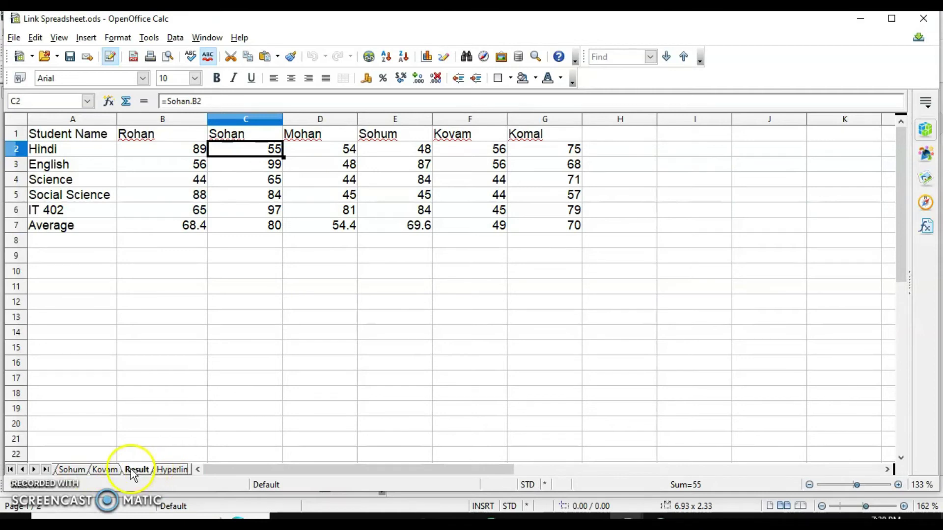
left_click(22, 470)
left_click(67, 470)
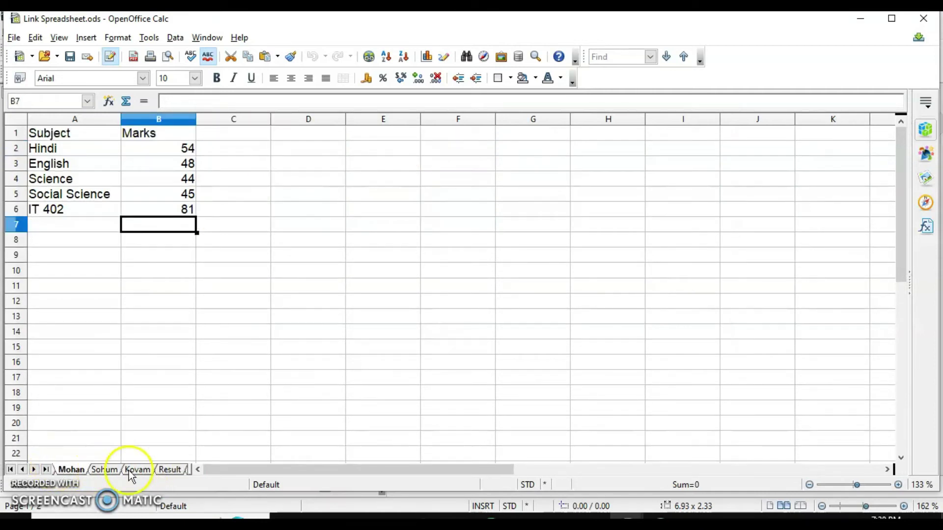
left_click(172, 470)
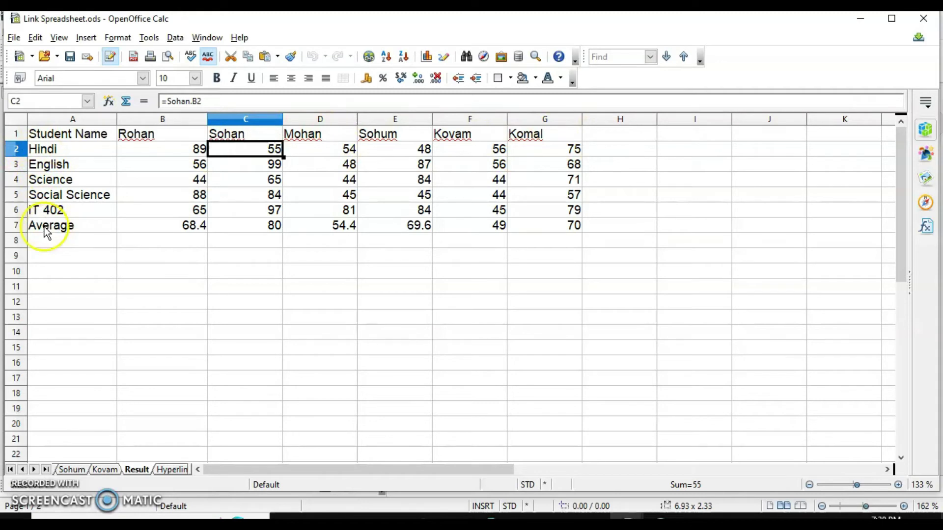
- Delete the contents of the marks and averages in B2:G7 on the Result sheet
left_click_drag(162, 151, 567, 230)
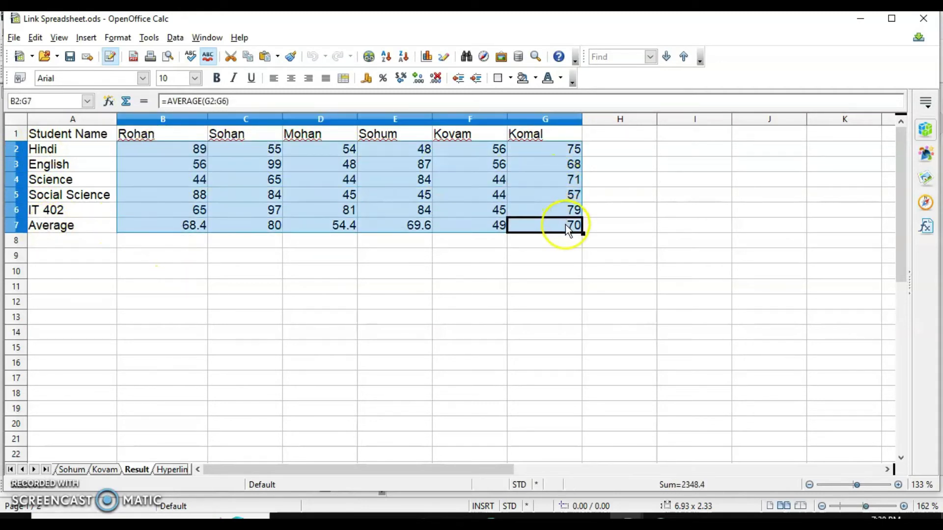
key("Delete")
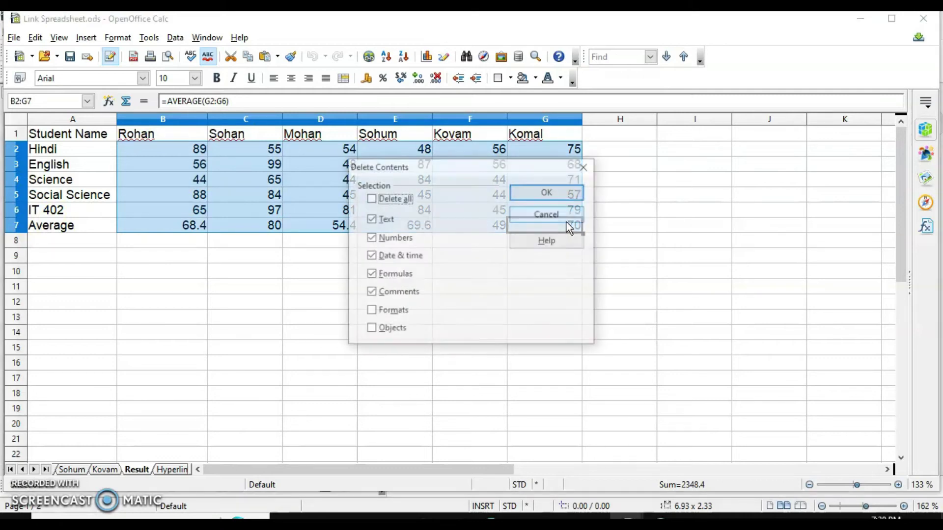
left_click(555, 193)
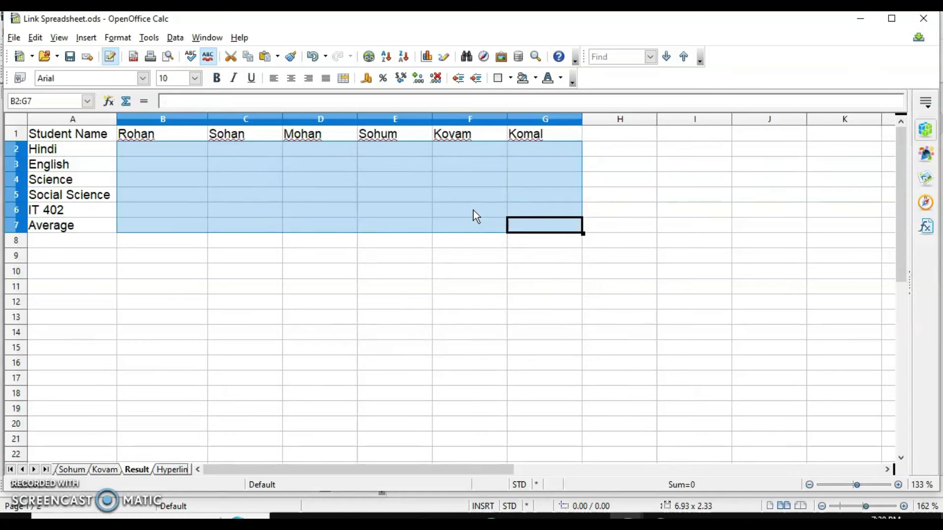
- Enter a formula in B2 of the Result sheet that references the Hindi mark in B2 of the first student's sheet
left_click(169, 148)
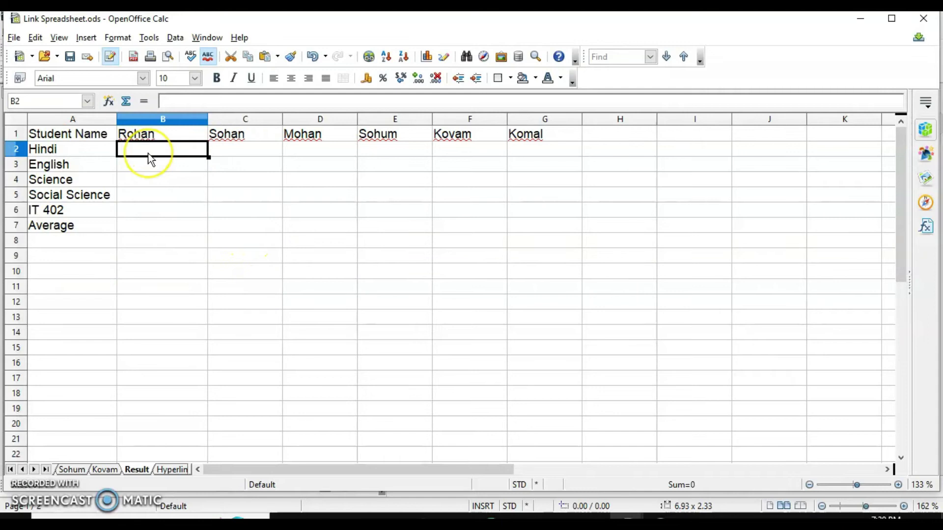
type("=")
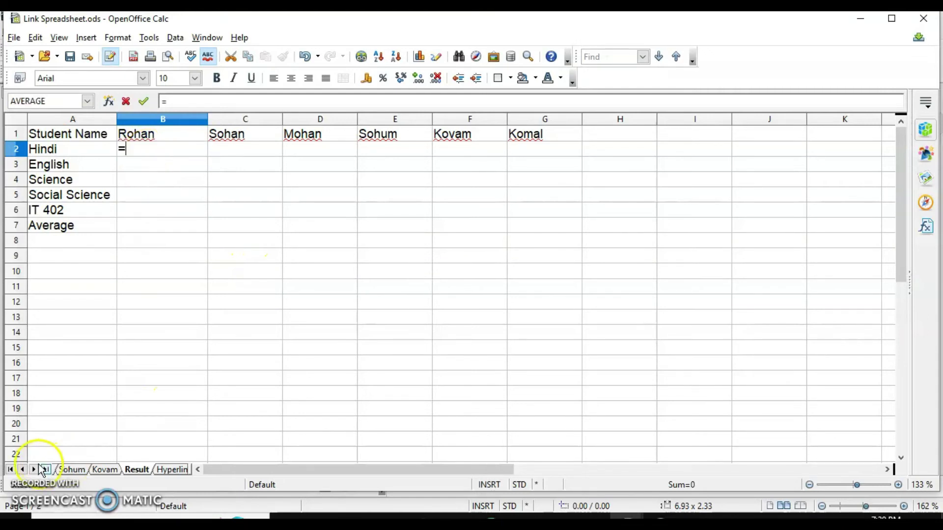
left_click(11, 469)
left_click(70, 469)
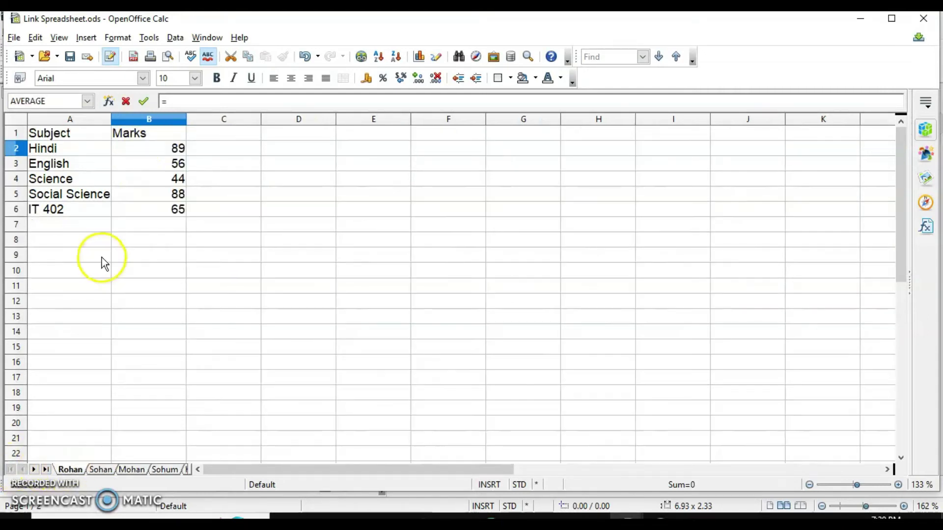
left_click(150, 150)
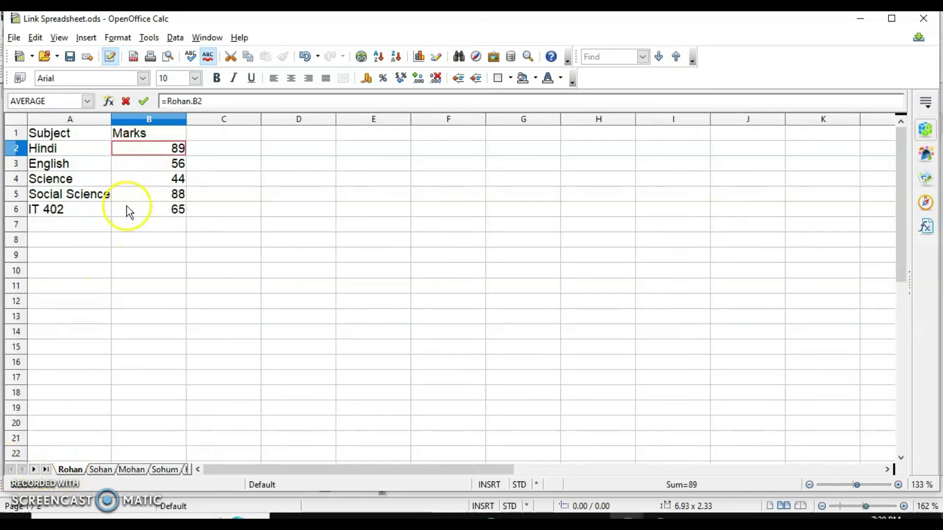
left_click(47, 470)
left_click(103, 470)
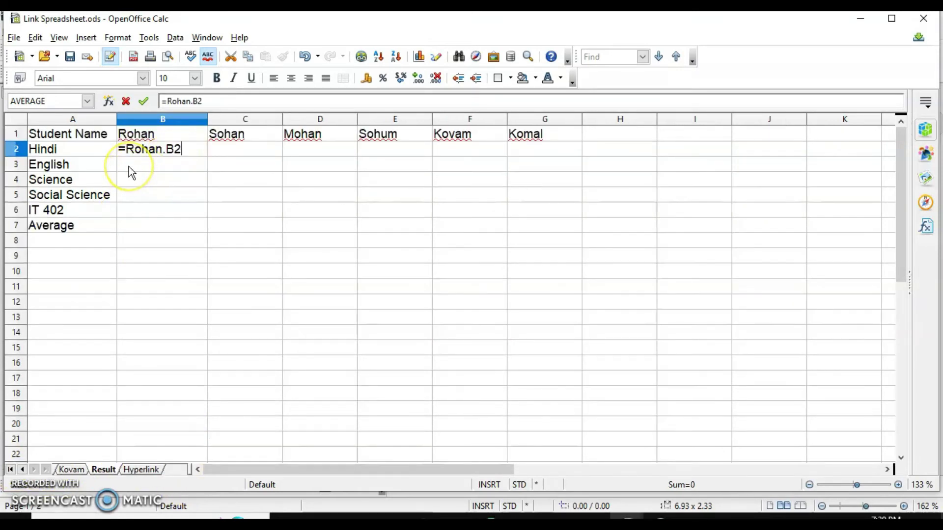
left_click(160, 157)
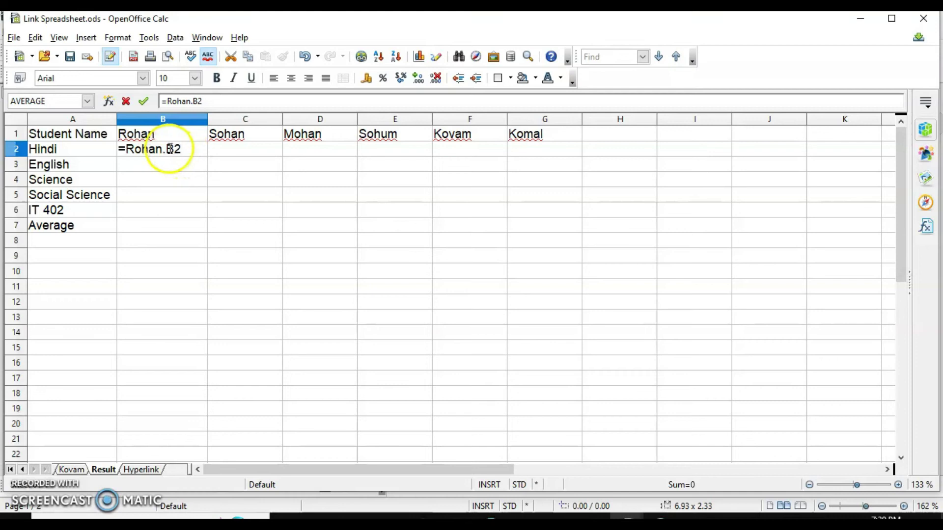
left_click(9, 470)
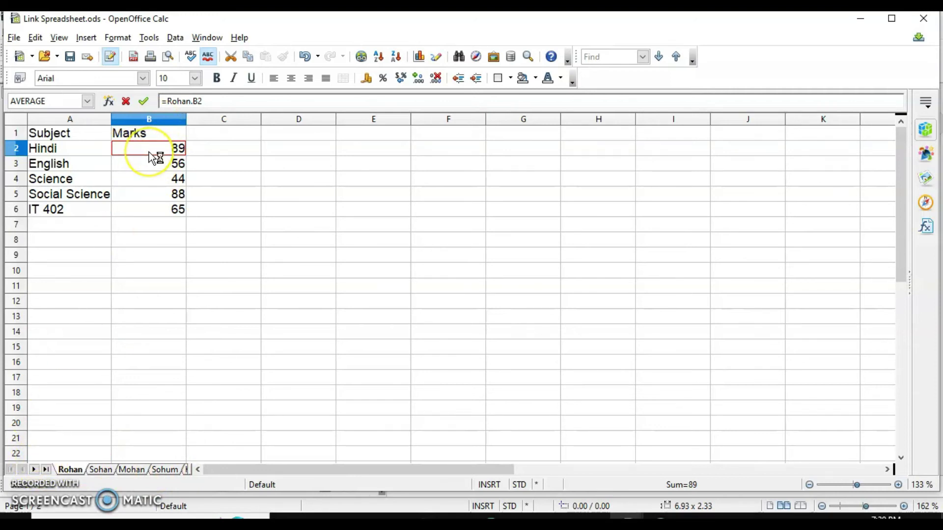
left_click(46, 470)
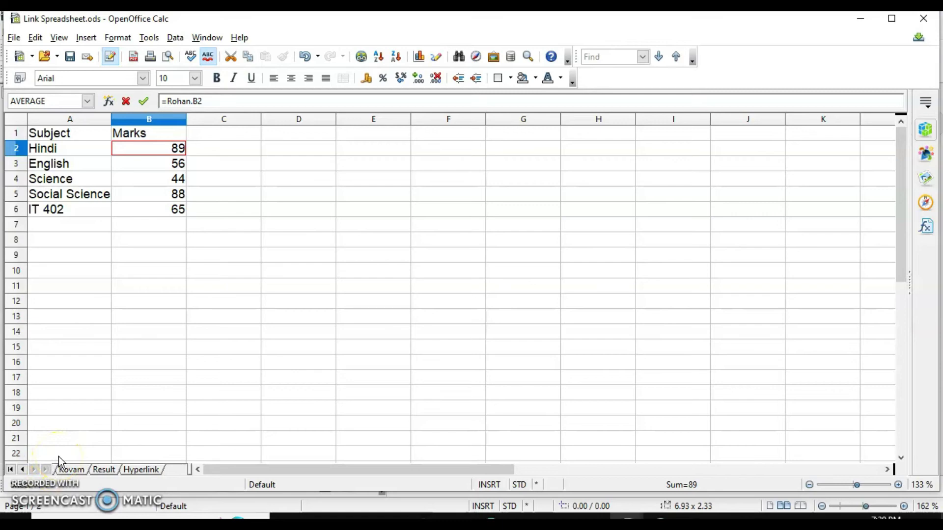
left_click(103, 470)
key("Return")
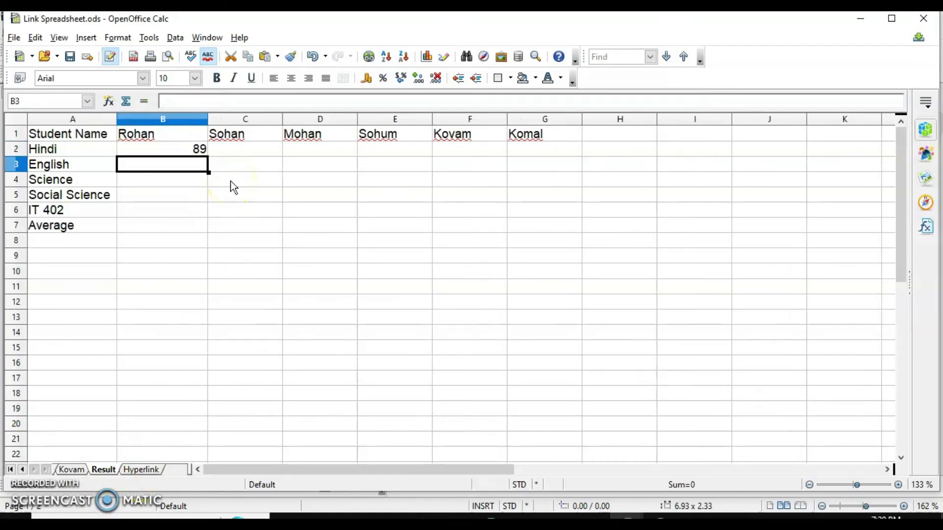
- Fill the Hindi mark reference in B2 down to B6 on the Result sheet and compare it with the first student's sheet
left_click(179, 149)
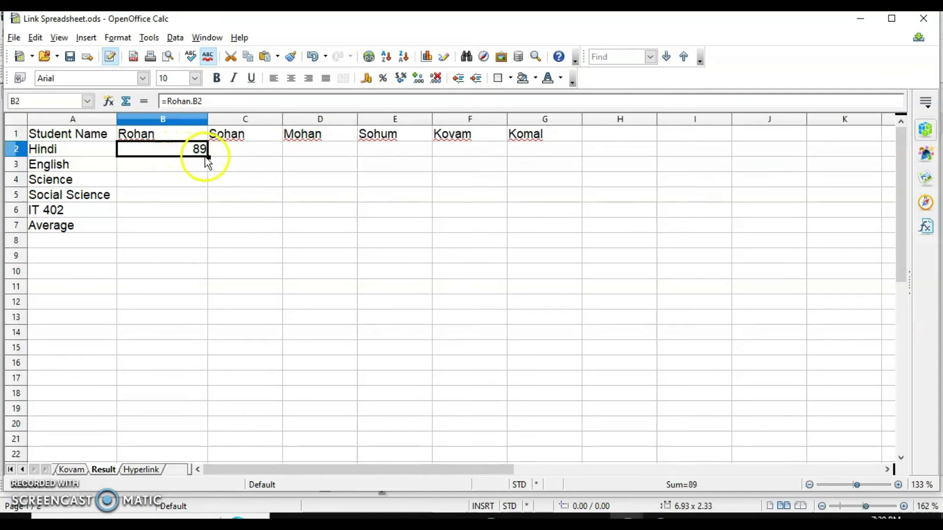
left_click_drag(205, 156, 202, 213)
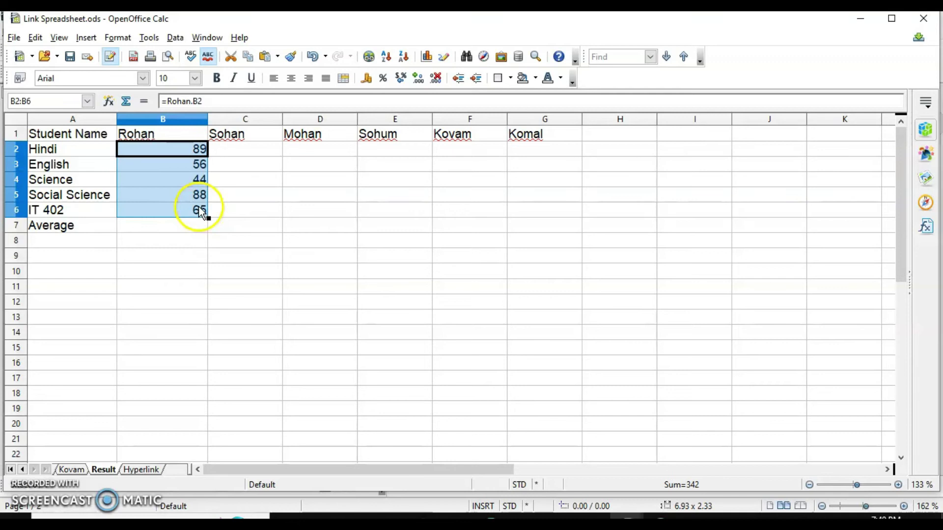
left_click(10, 469)
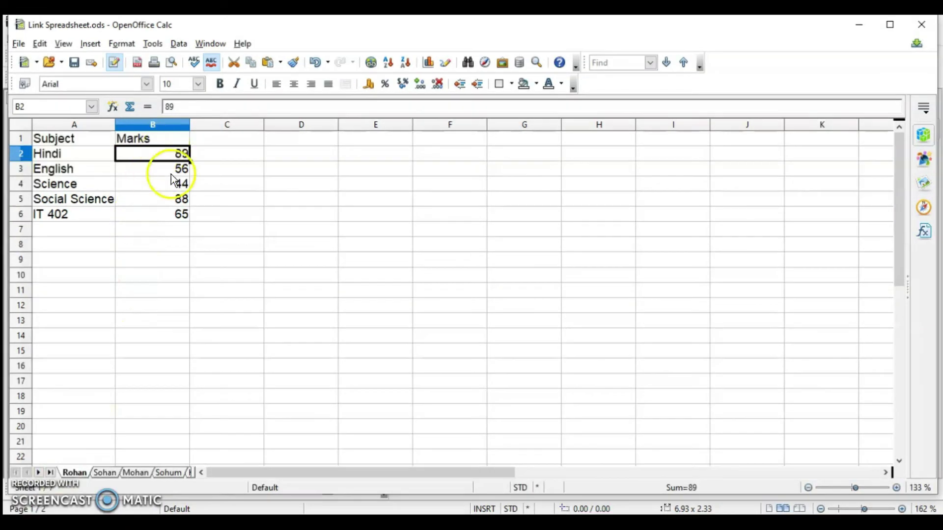
left_click(71, 471)
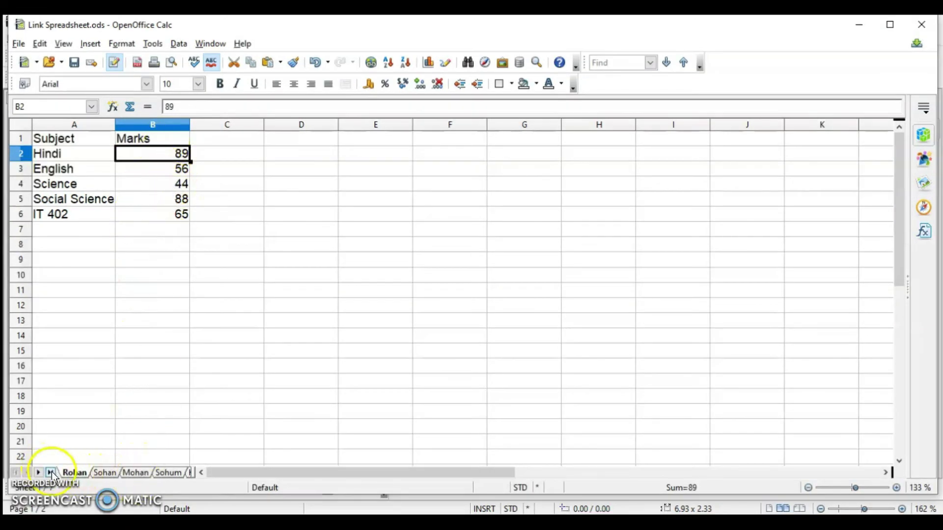
left_click(158, 155)
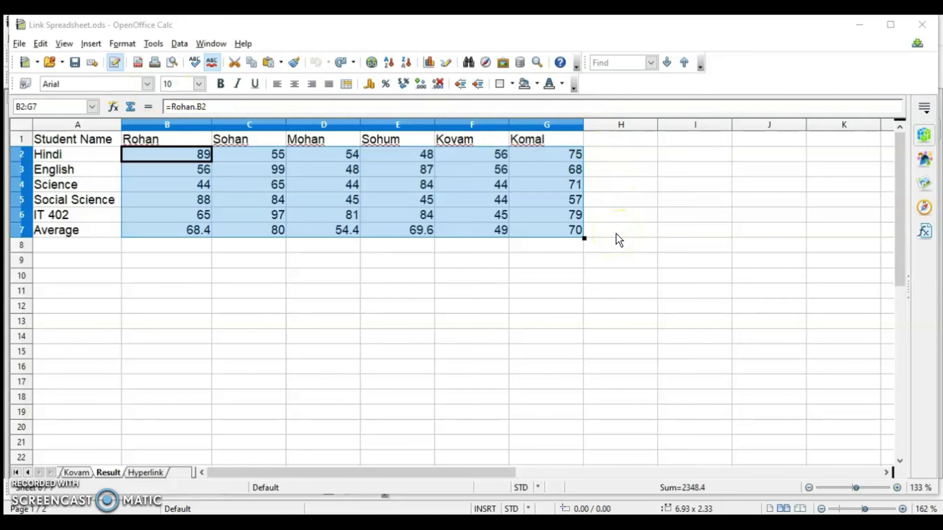
- Re-enter the average of B2:B6 in B7 of the Result sheet and fill the formula across to G7
left_click(546, 290)
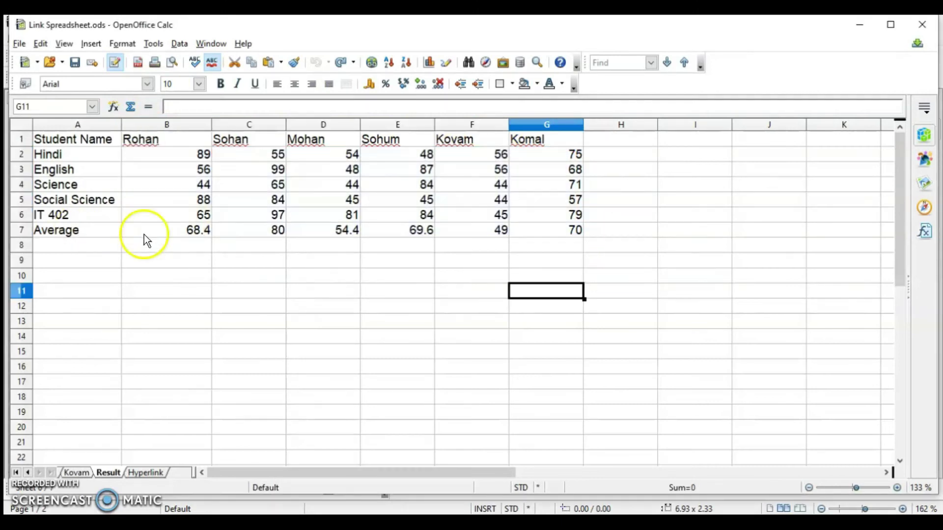
left_click(181, 235)
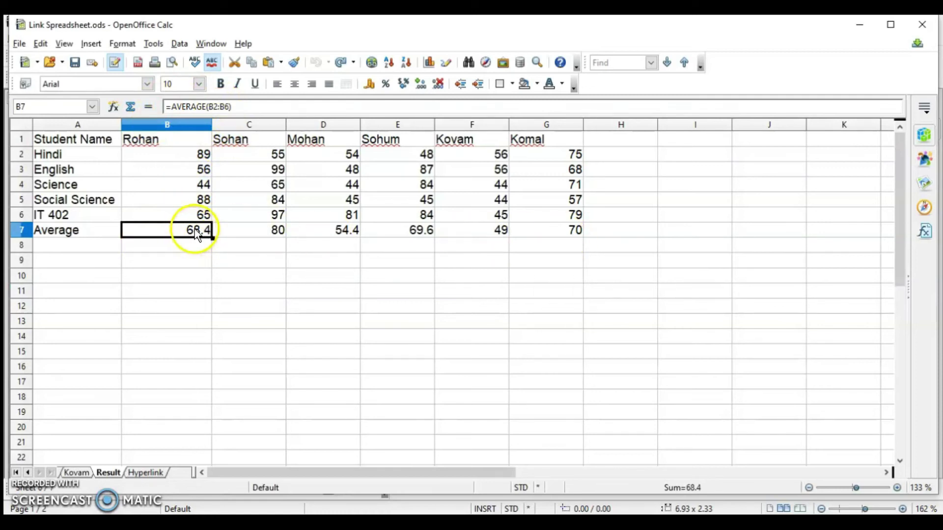
key("BackSpace")
key("Return")
type("=average(")
left_click_drag(185, 157, 573, 245)
key("Return")
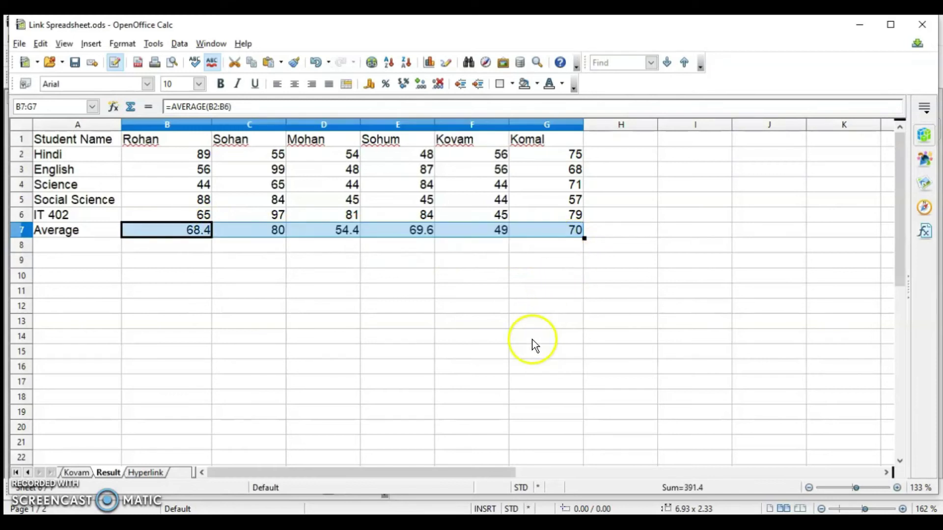
- Enter a formula in B9 referencing B2 of the first student's sheet and fill it down to B13
left_click(173, 259)
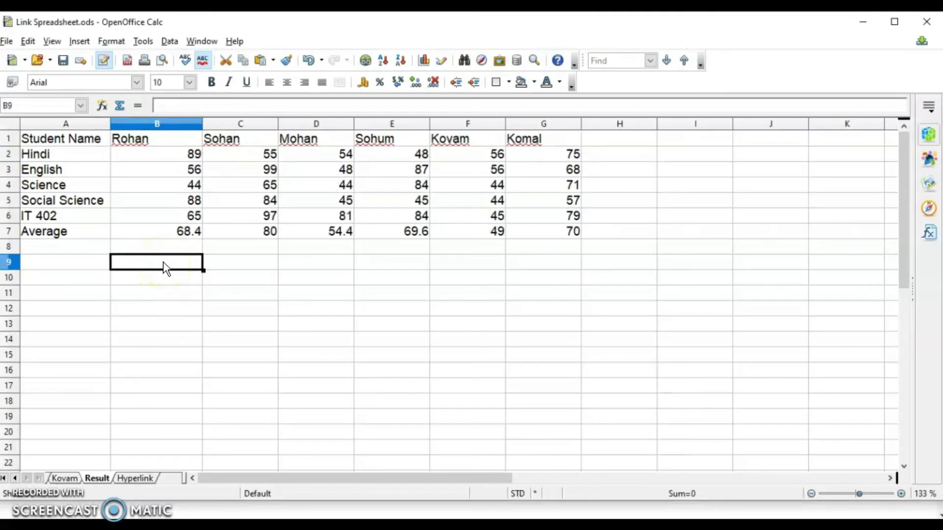
type("=")
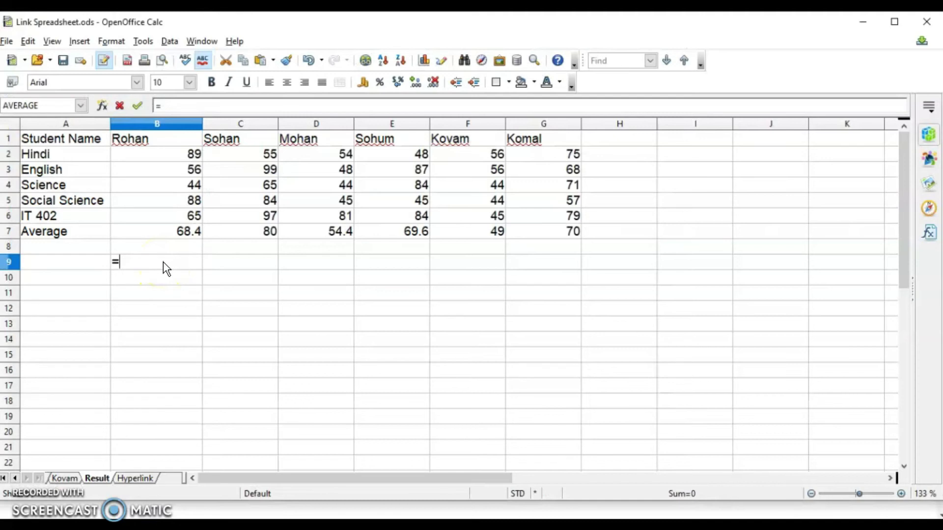
type("Rohan.B2")
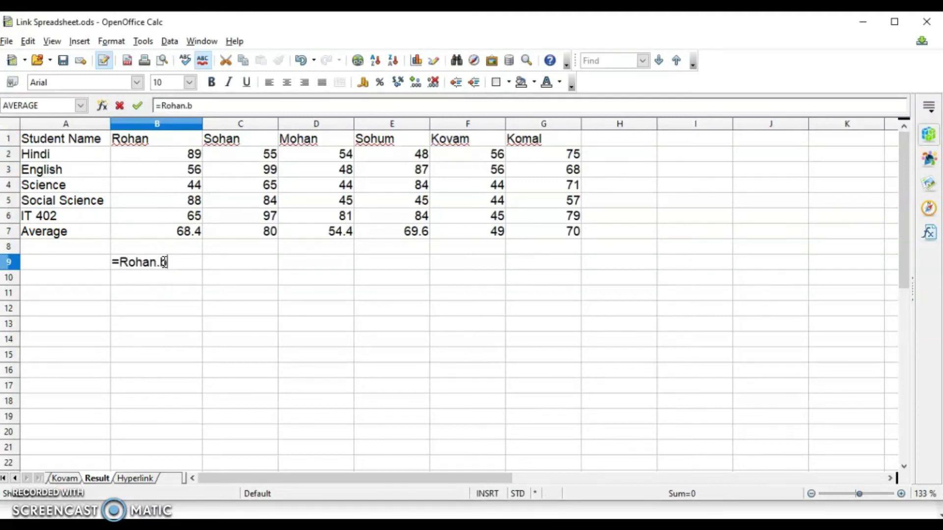
key("Return")
left_click(169, 259)
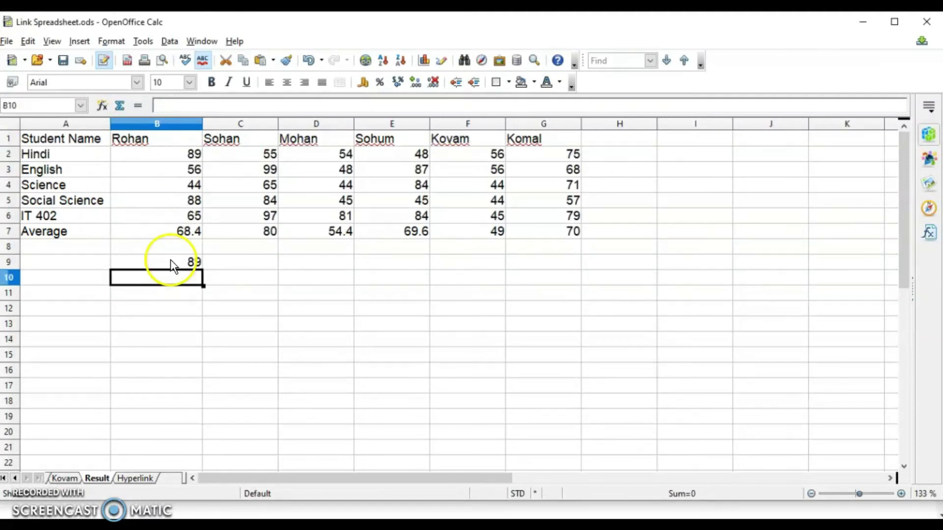
left_click_drag(201, 270, 185, 325)
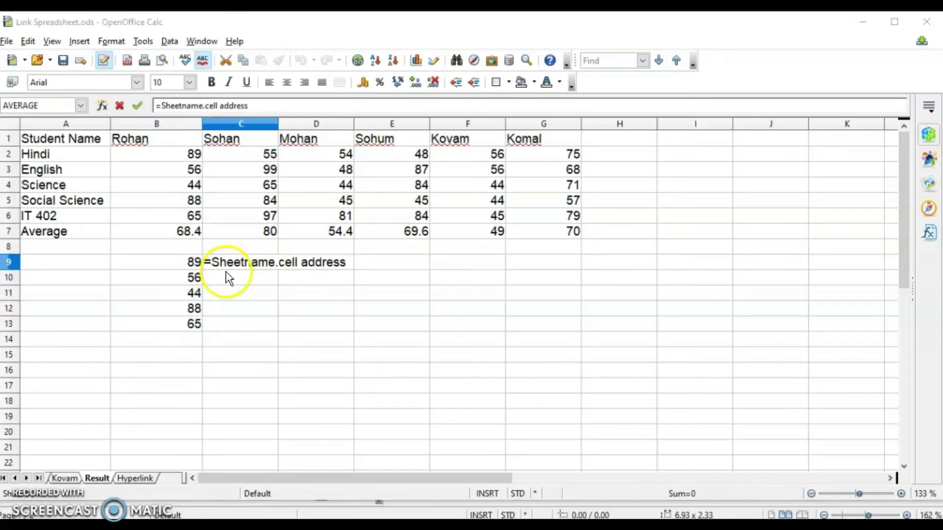
- Note the reference syntax "Sheetname.cell address" as text in C9 and open the formula in B9 to review it
left_click(231, 275)
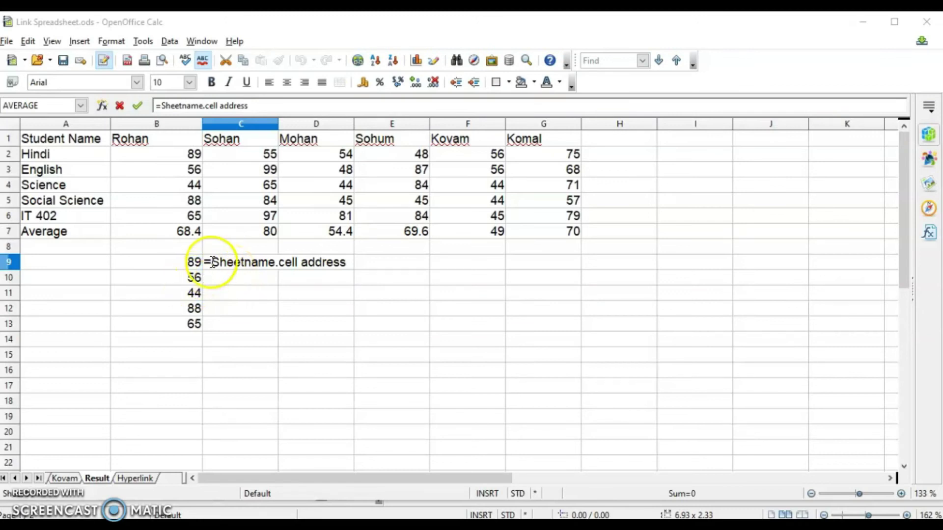
left_click(260, 269)
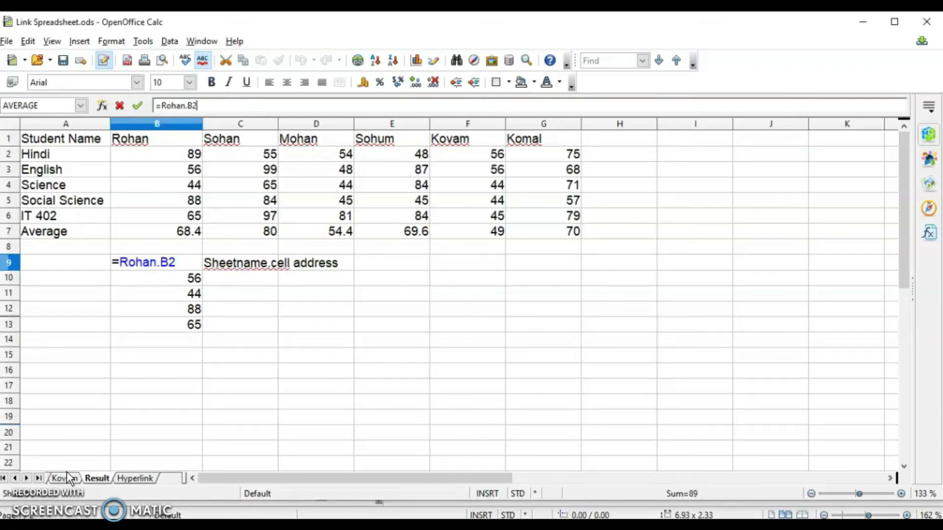
left_click(86, 476)
- Enter a formula in F12 of the Result sheet that references cell B2 on the 2019 sheet of Session 2.ods
mouse_move(684, 488)
left_click(736, 472)
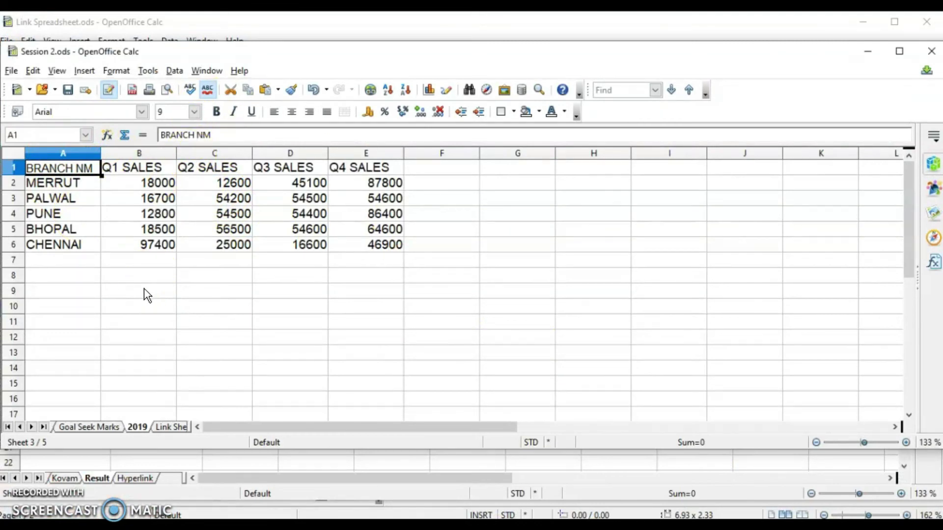
left_click(866, 51)
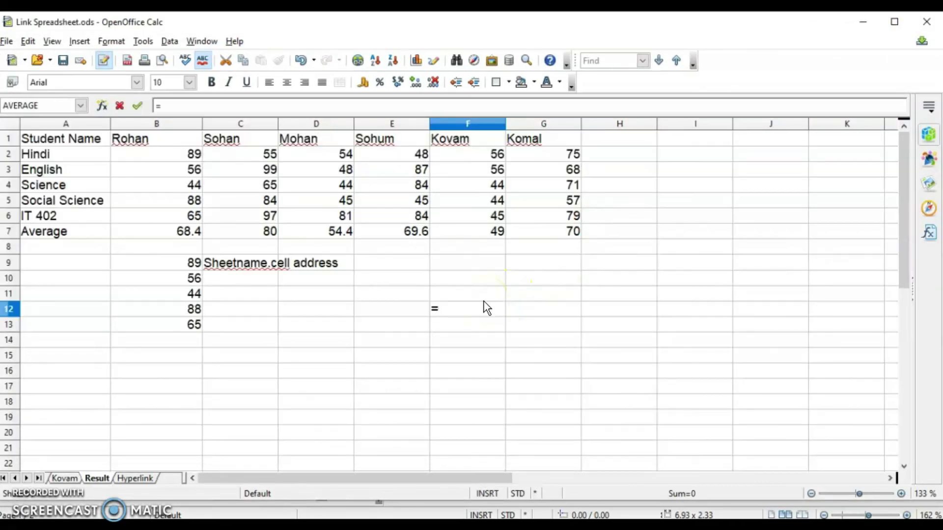
left_click(649, 495)
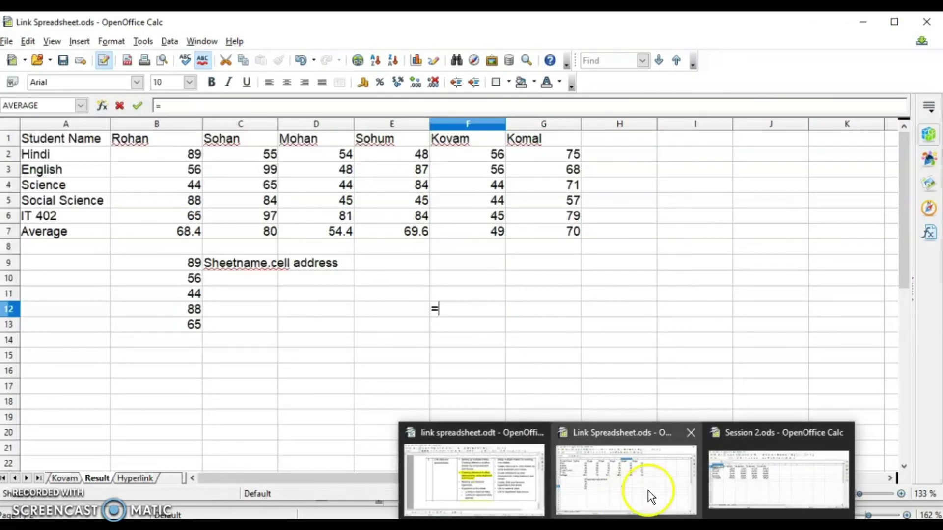
left_click(764, 479)
left_click(158, 184)
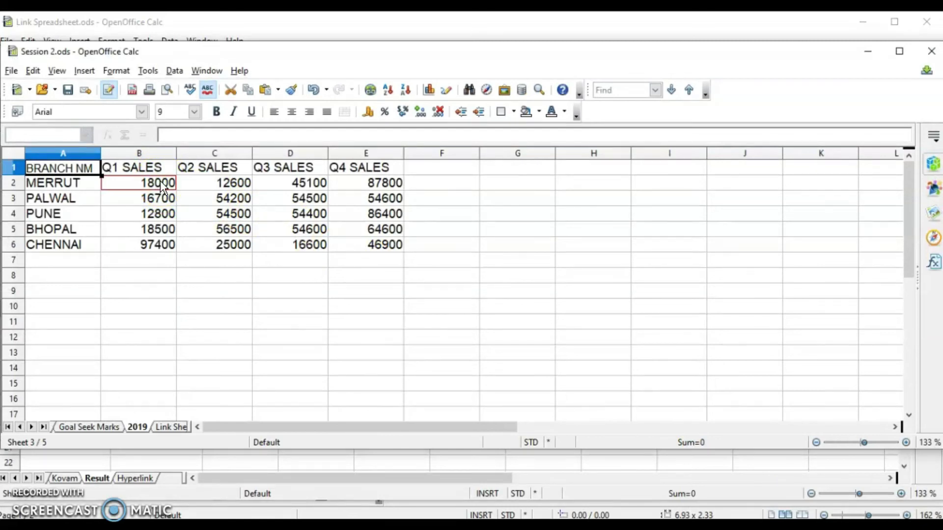
left_click(287, 24)
left_click_drag(440, 309, 671, 309)
left_click(690, 303)
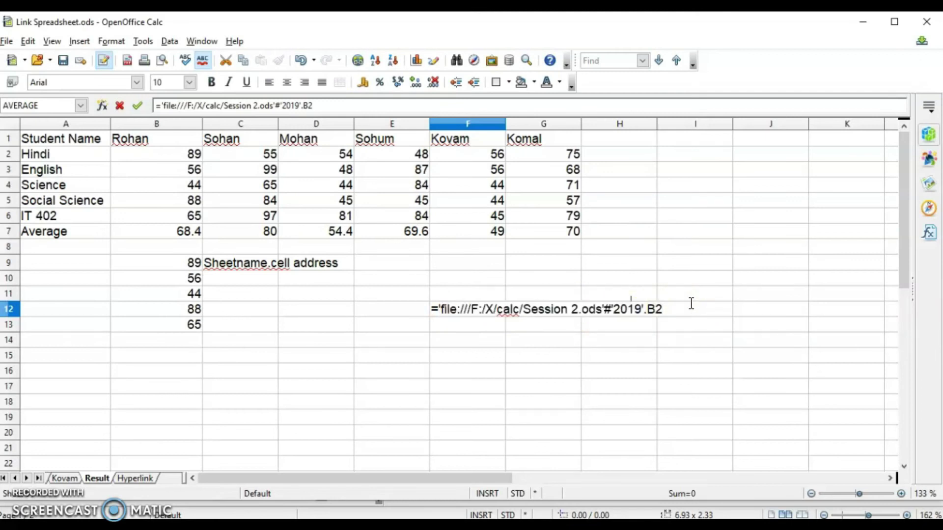
key("Return")
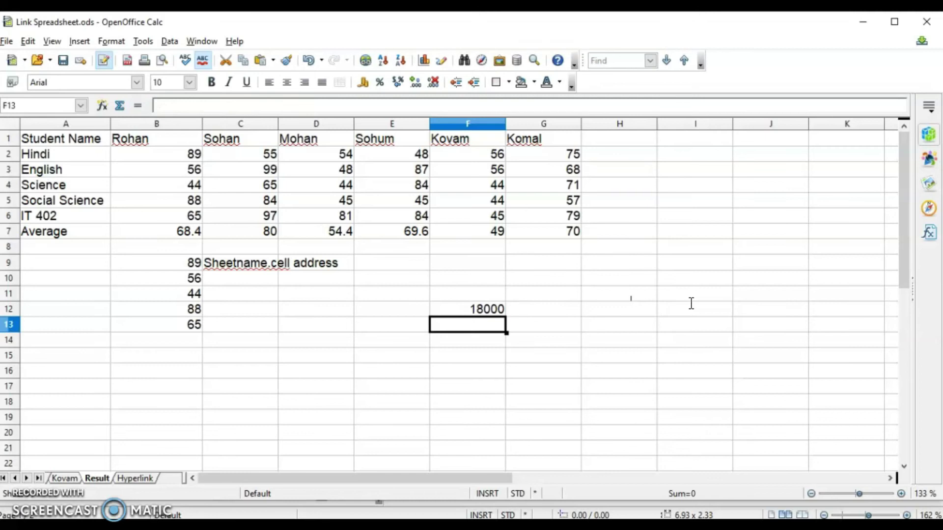
- Fill the external reference in F12 down to F15 and agree to update all links
left_click(483, 311)
left_click_drag(506, 318, 505, 360)
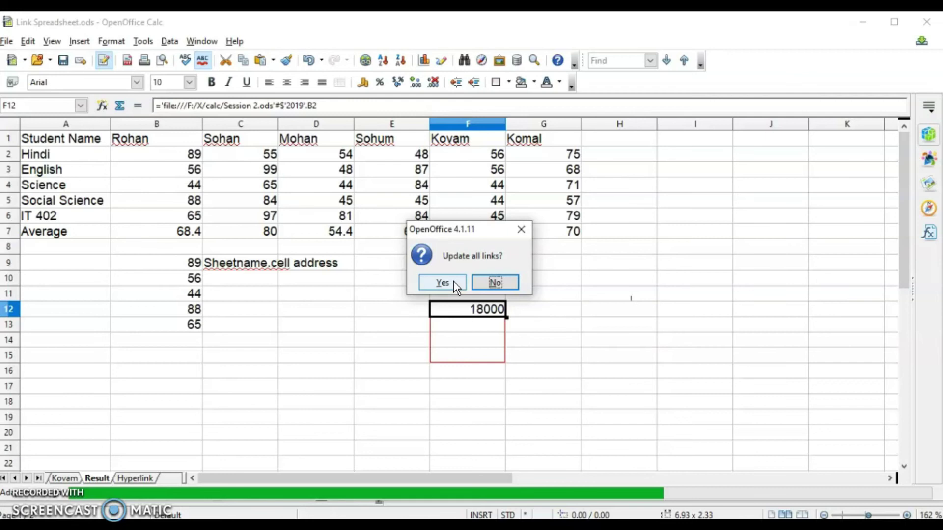
mouse_move(627, 524)
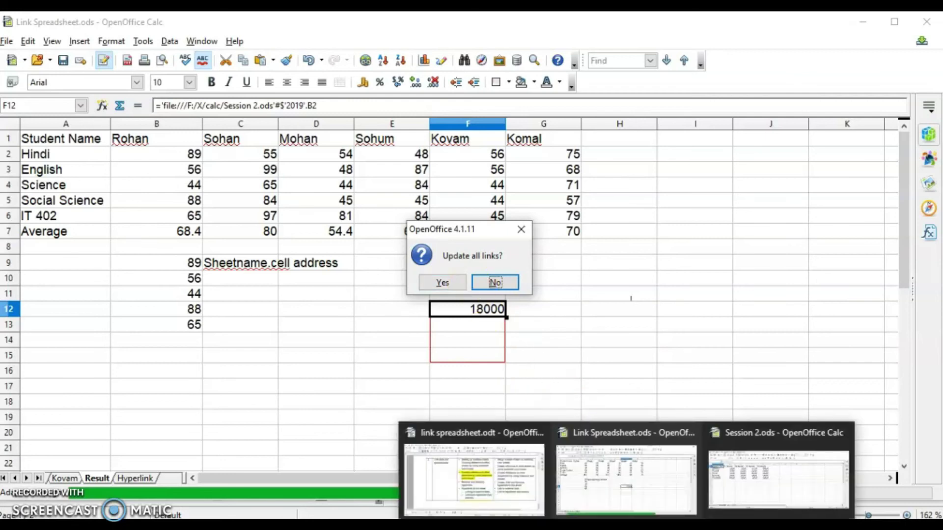
mouse_move(750, 474)
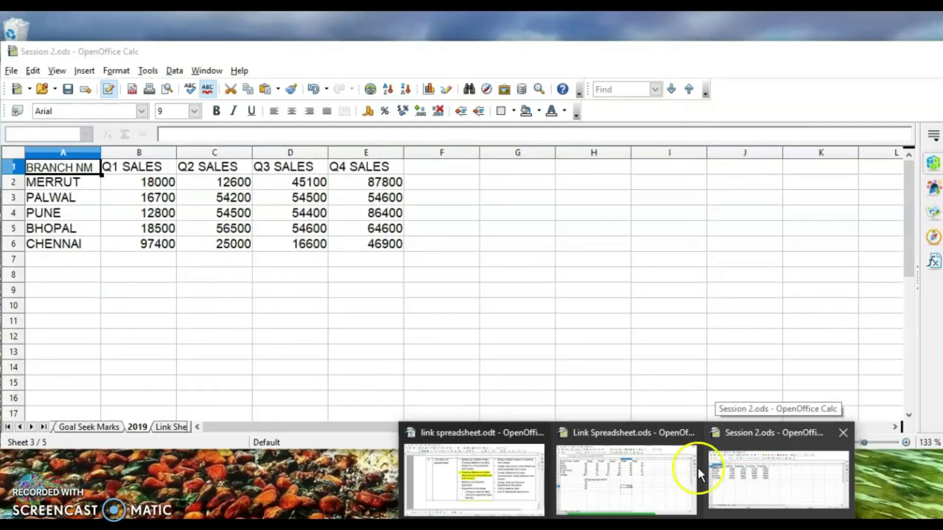
mouse_move(632, 467)
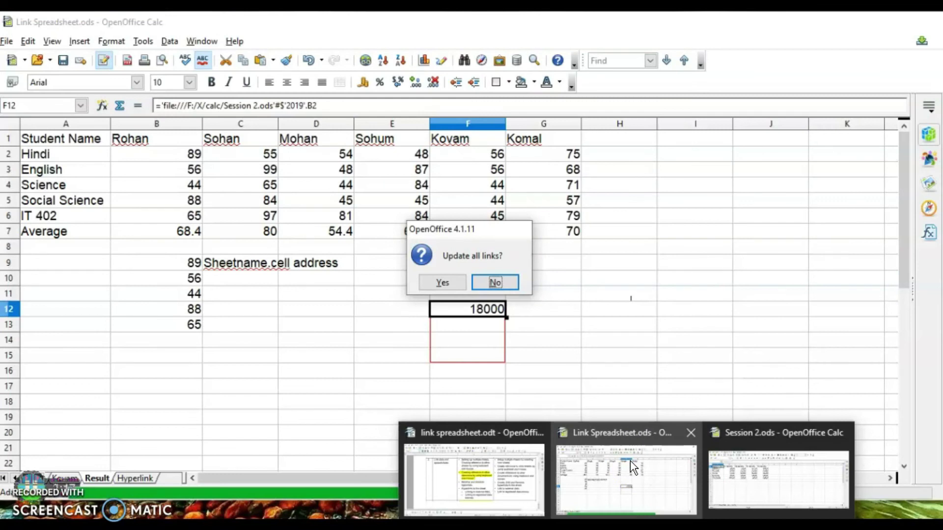
left_click(769, 441)
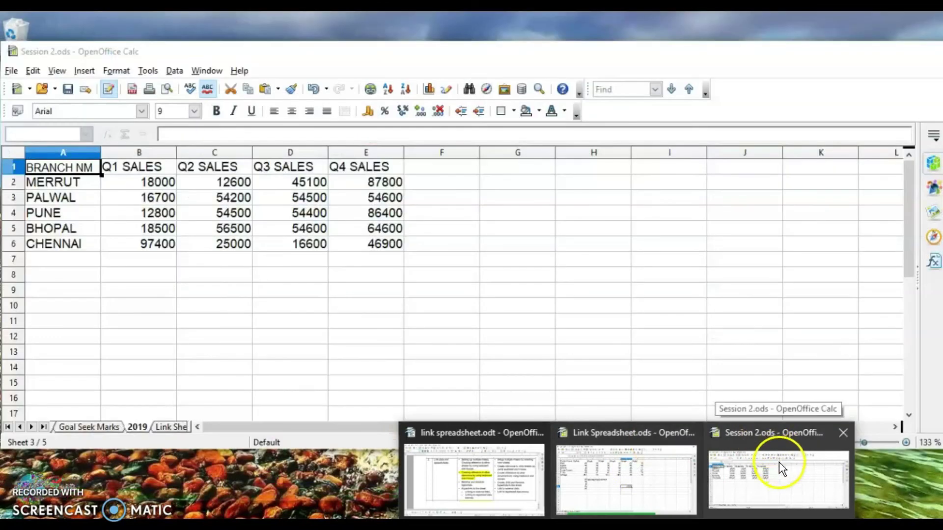
left_click(643, 462)
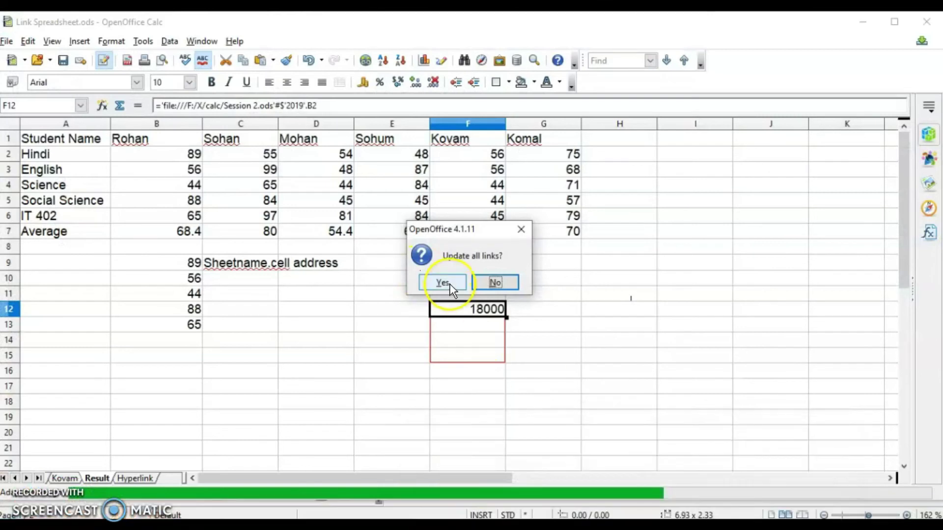
left_click(442, 282)
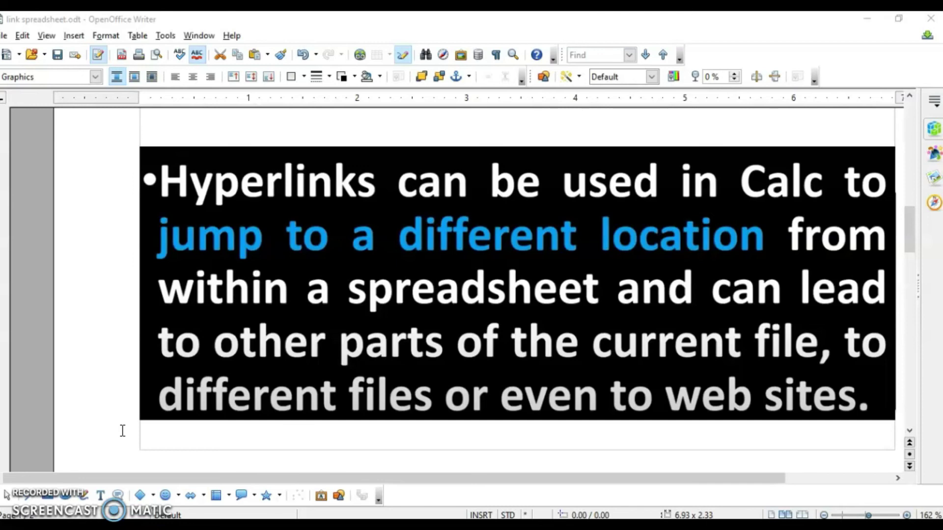
- Return to Link Spreadsheet.ods and examine the file path, file name, sheet name and cell address in the F12 formula
key("alt+Tab")
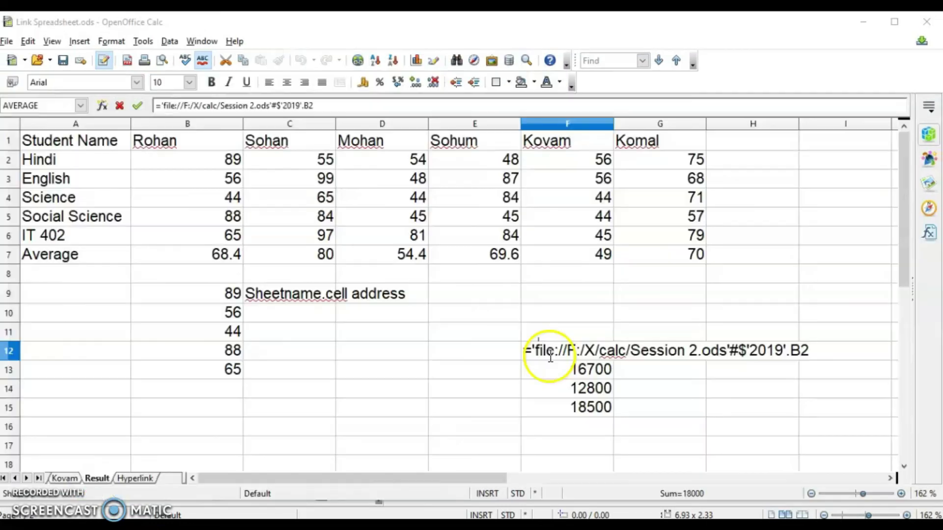
left_click_drag(626, 351, 743, 357)
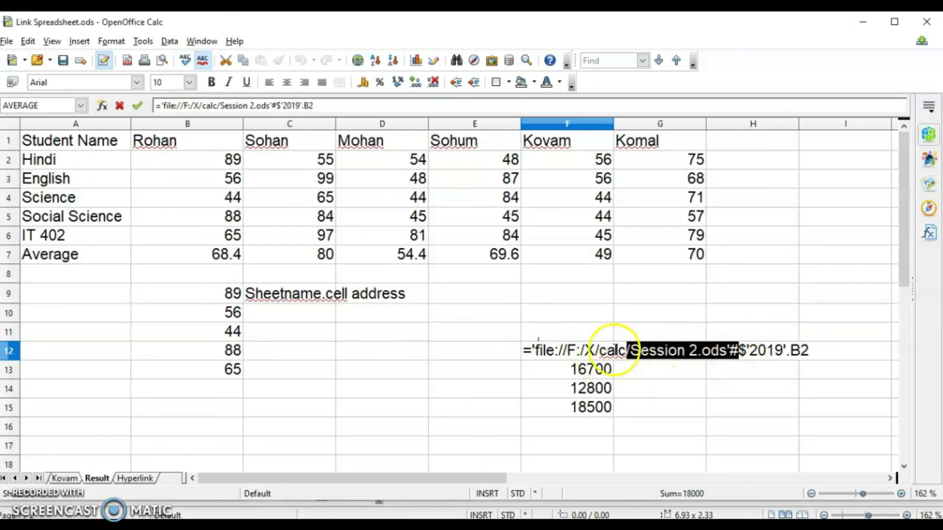
left_click_drag(596, 351, 696, 352)
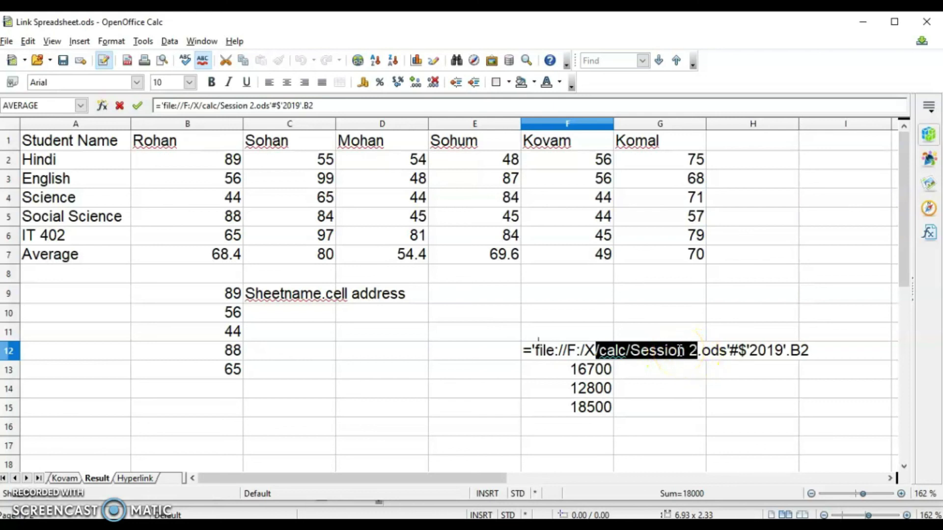
right_click(667, 342)
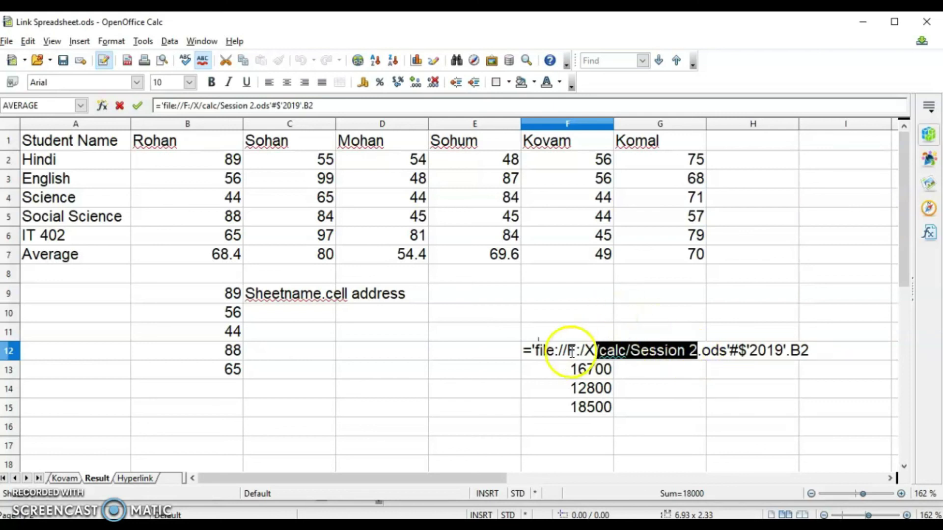
left_click_drag(554, 351, 576, 352)
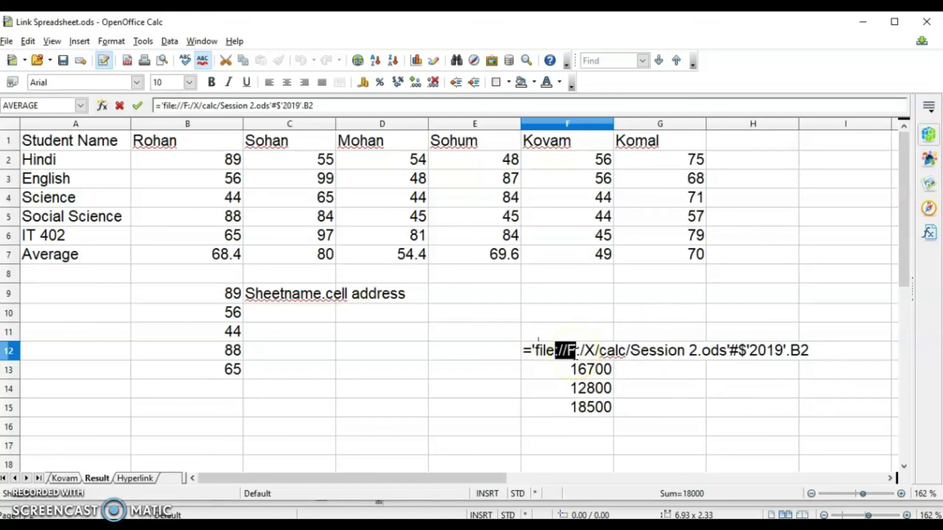
left_click_drag(533, 352, 778, 360)
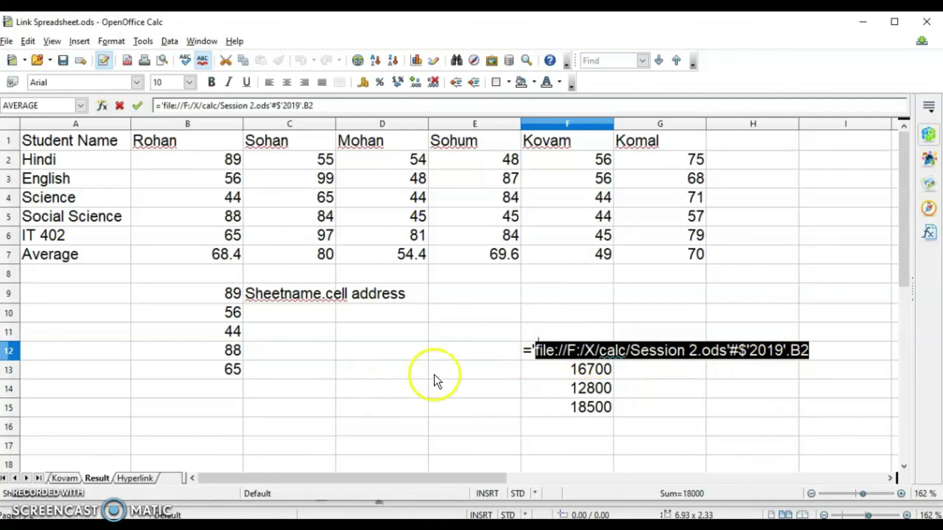
left_click(566, 353)
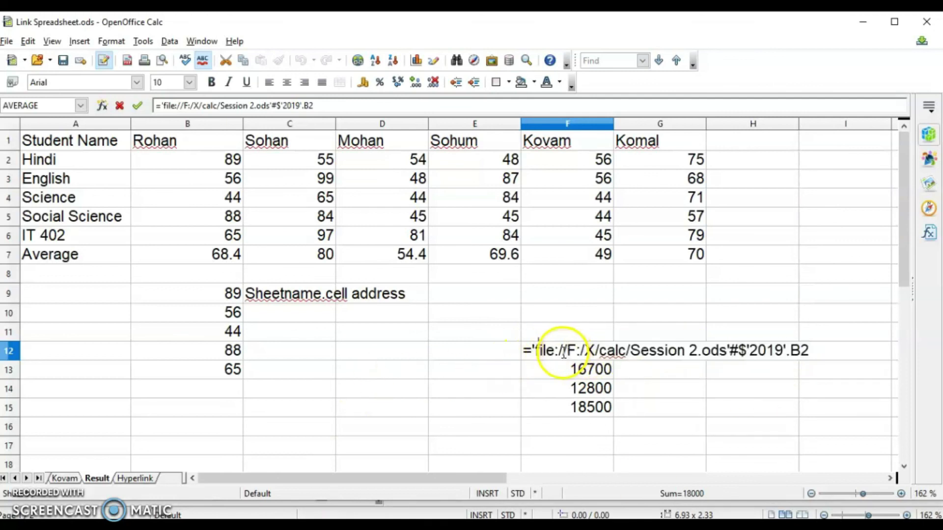
- Remove the "file://" prefix from the external reference in F12, leaving the path starting at F:/X/calc
key("BackSpace")
key("BackSpace")
key("BackSpace")
key("BackSpace")
key("BackSpace")
key("BackSpace")
key("BackSpace")
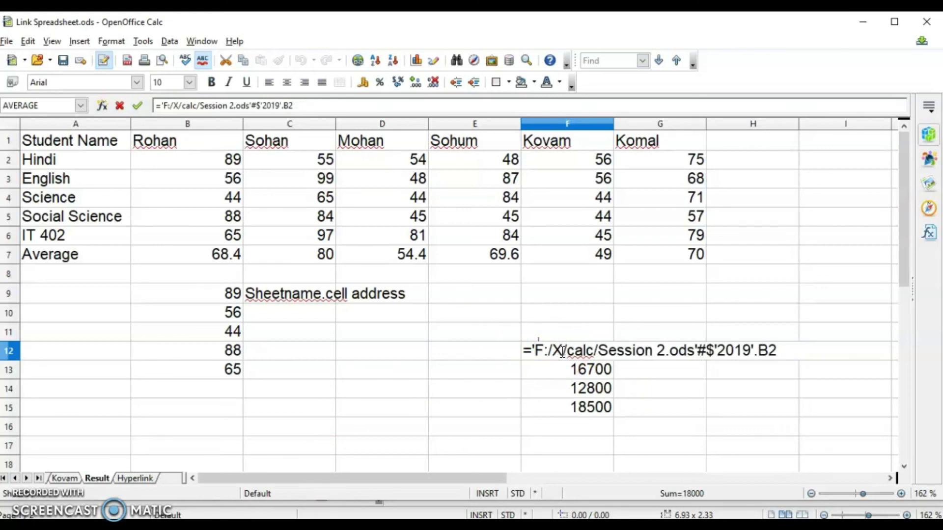
key("alt+Tab")
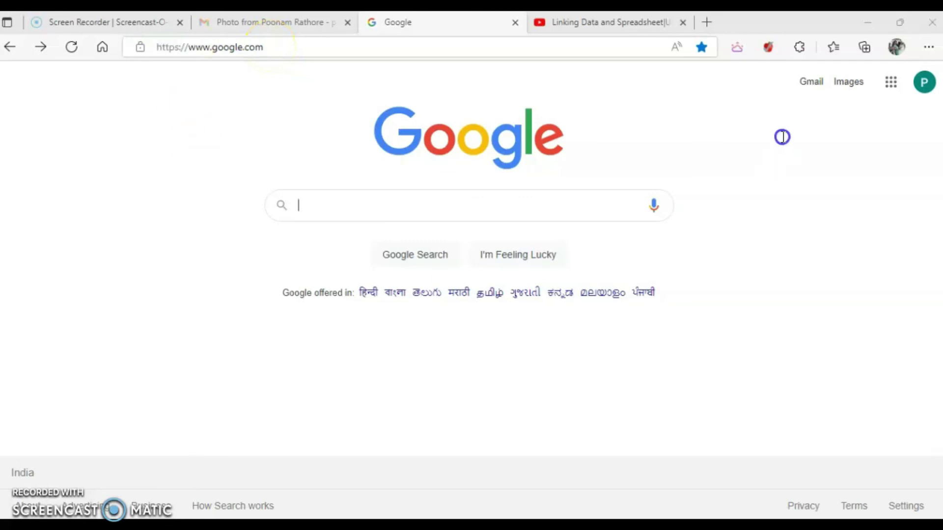
left_click(854, 85)
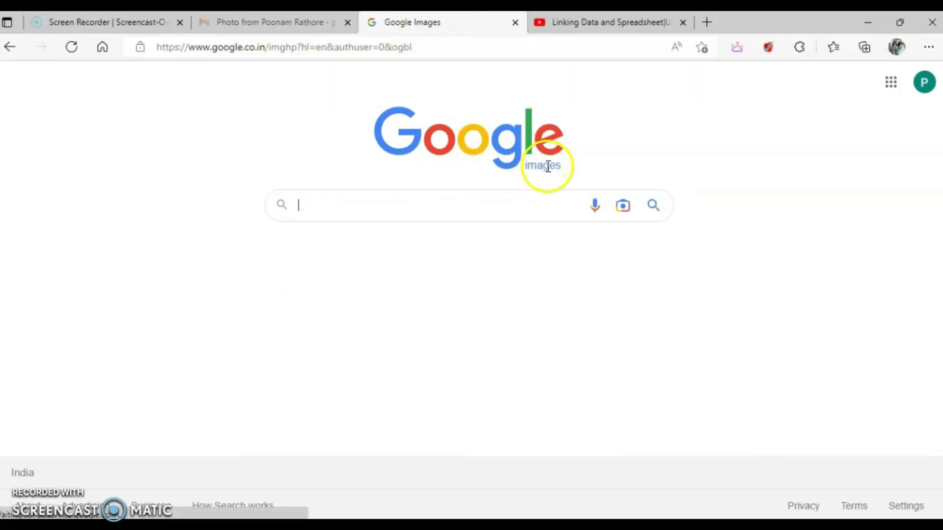
left_click(519, 208)
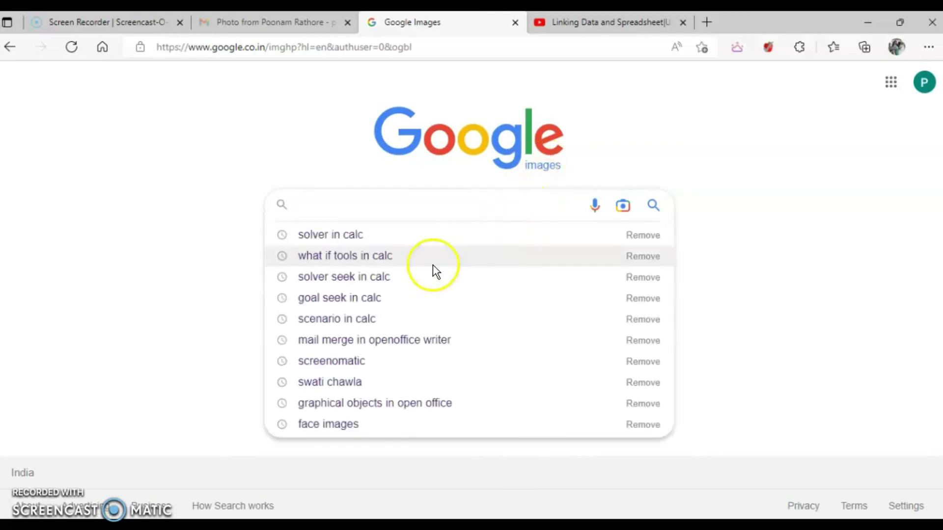
left_click(393, 256)
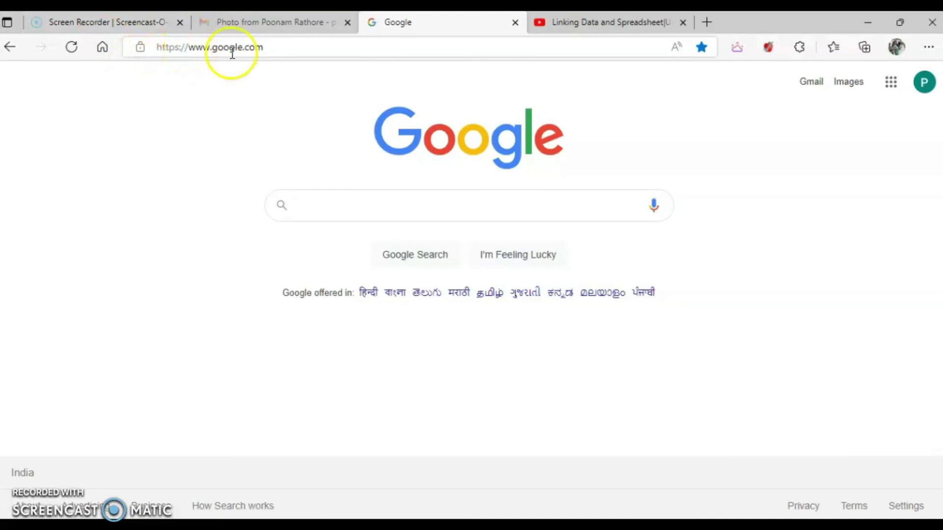
left_click_drag(273, 49, 122, 34)
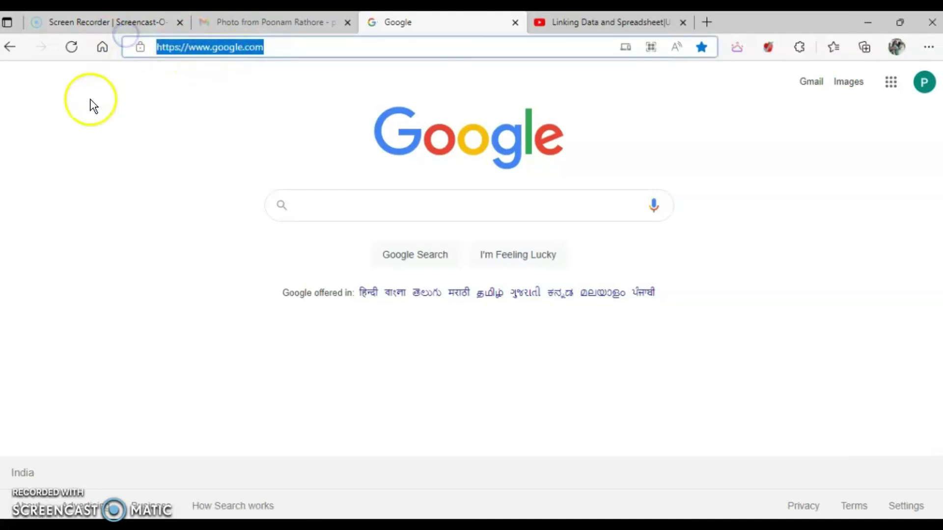